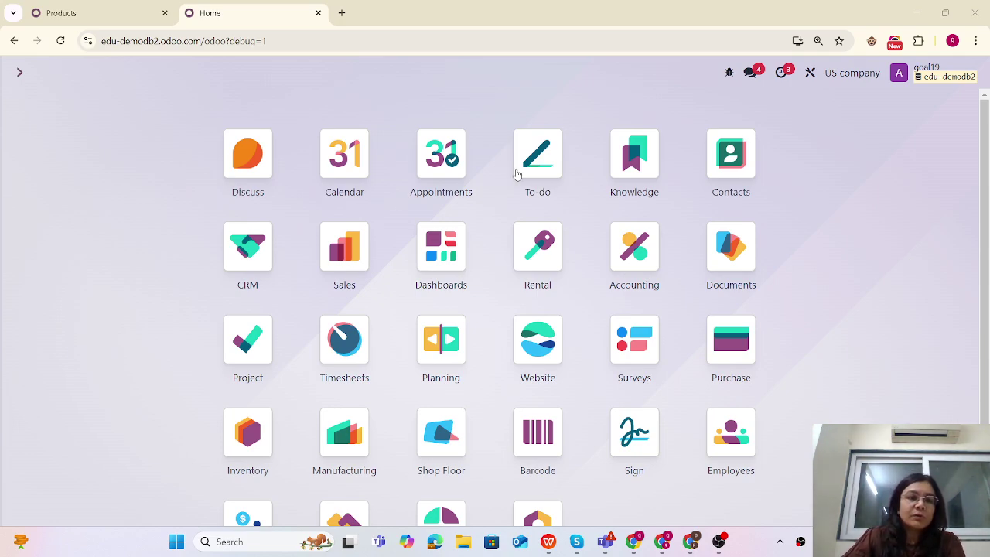
Step: Open the 'Inquiry for tables's opportunity' record from the CRM pipeline
{"action": "left_click", "coordinate": [255, 262]}
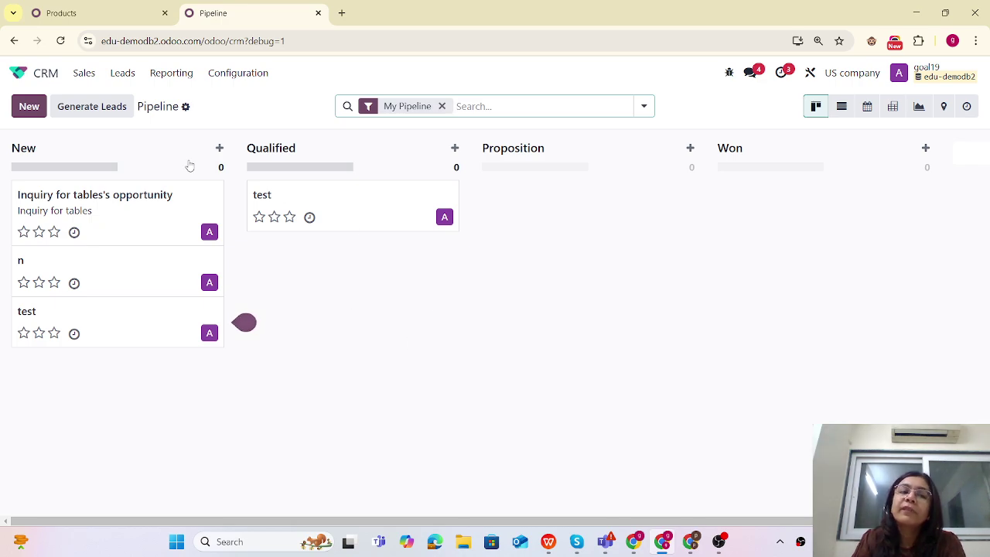
{"action": "left_click", "coordinate": [133, 225]}
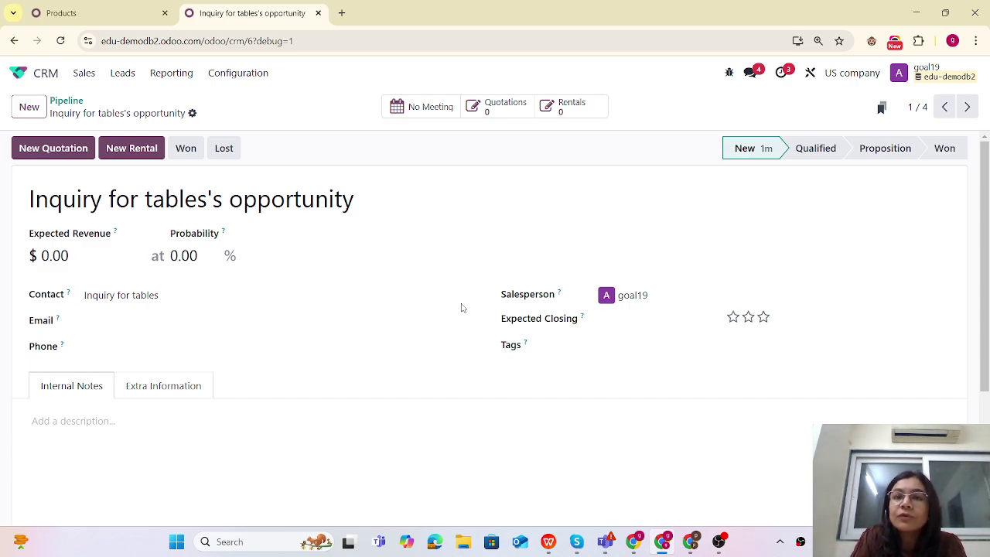
Step: In a duplicated browser tab, start a new server action from Settings' Server Actions list
{"action": "right_click", "coordinate": [261, 13]}
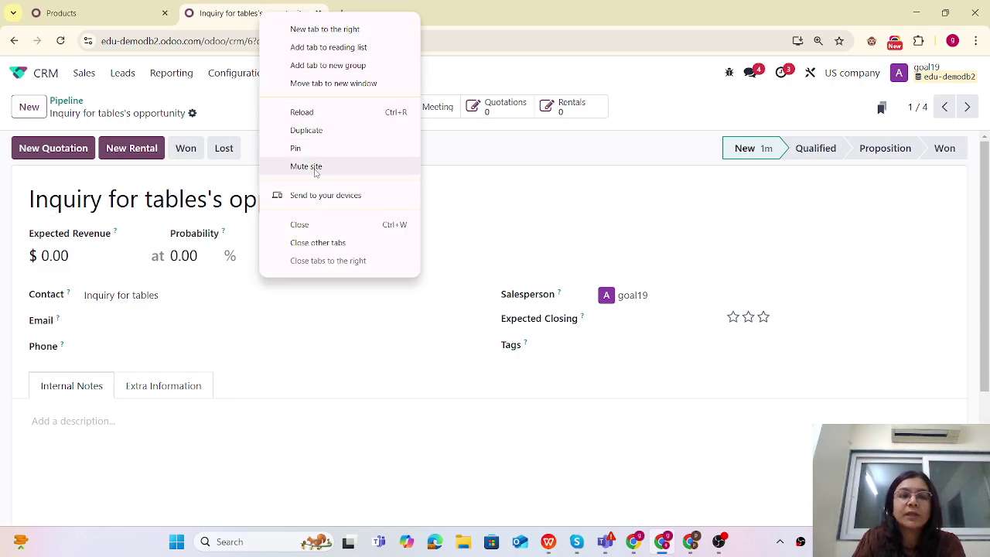
{"action": "left_click", "coordinate": [307, 131]}
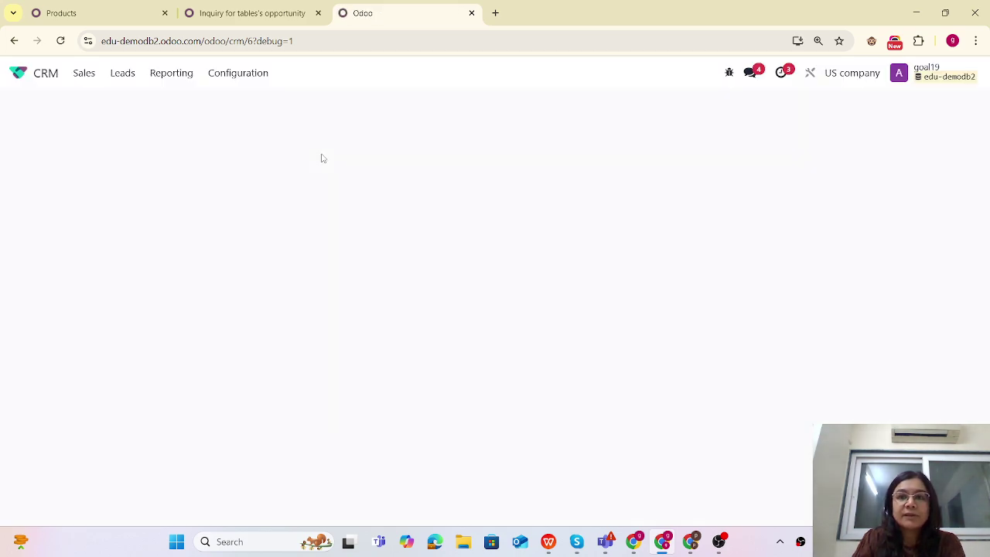
{"action": "left_click", "coordinate": [17, 72]}
{"action": "type", "text": "serve"}
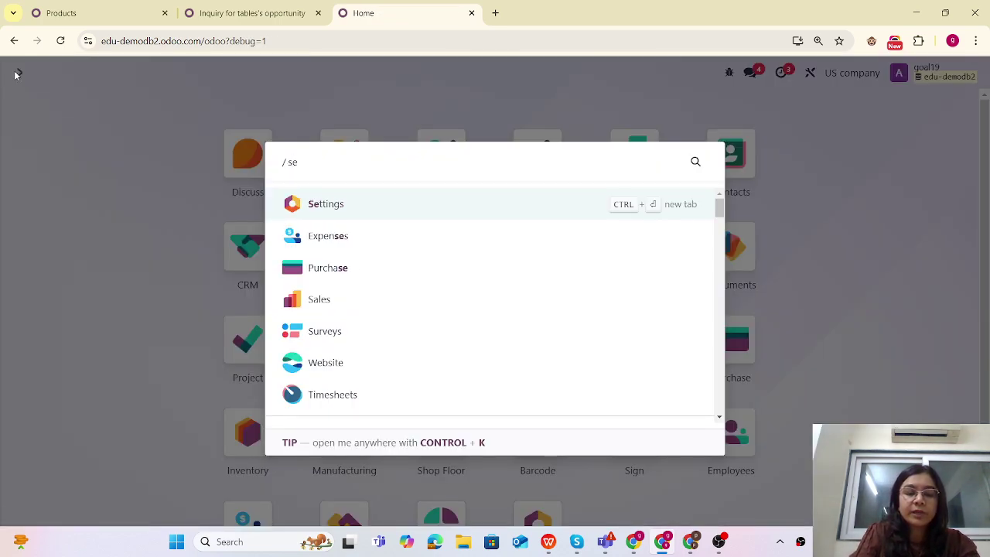
{"action": "type", "text": "r"}
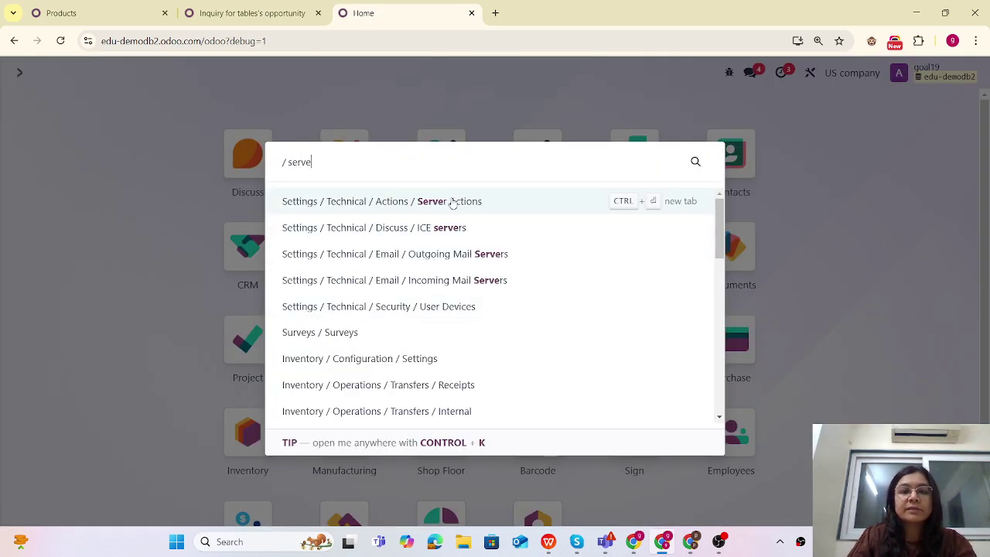
{"action": "left_click", "coordinate": [451, 201]}
{"action": "left_click", "coordinate": [29, 106]}
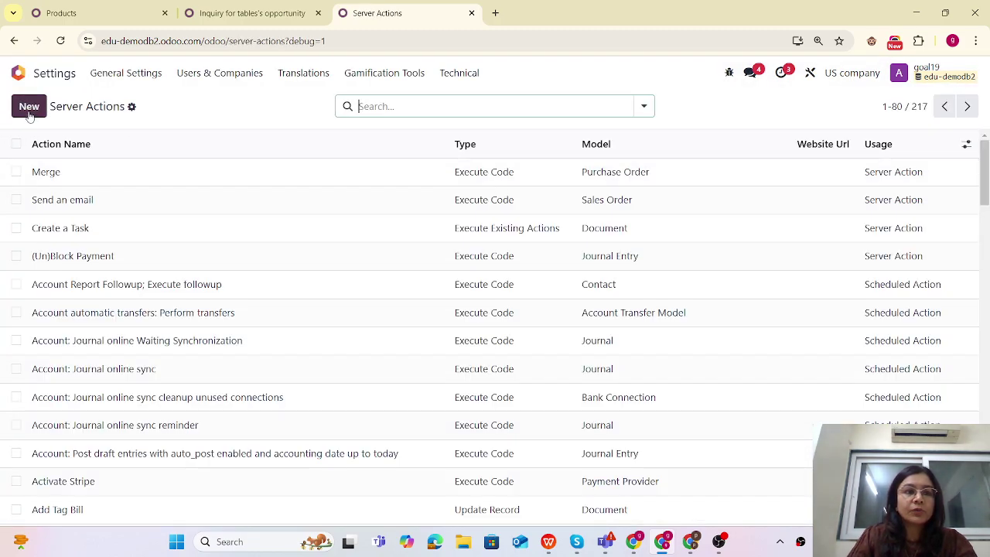
Step: Name the action 'Task creation from lead': Create Record on Lead/Opportunity, creating a Task
{"action": "type", "text": "T"}
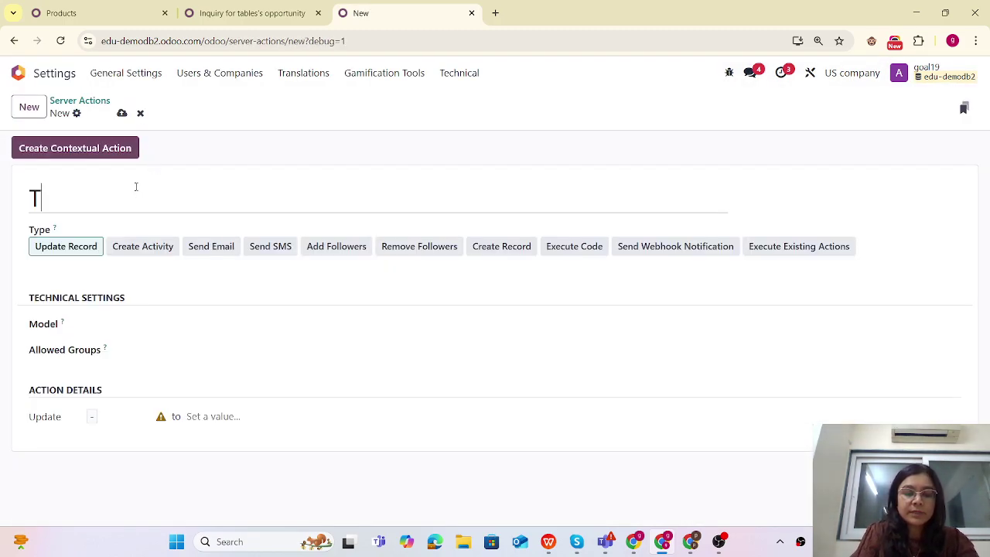
{"action": "type", "text": "ask creati"}
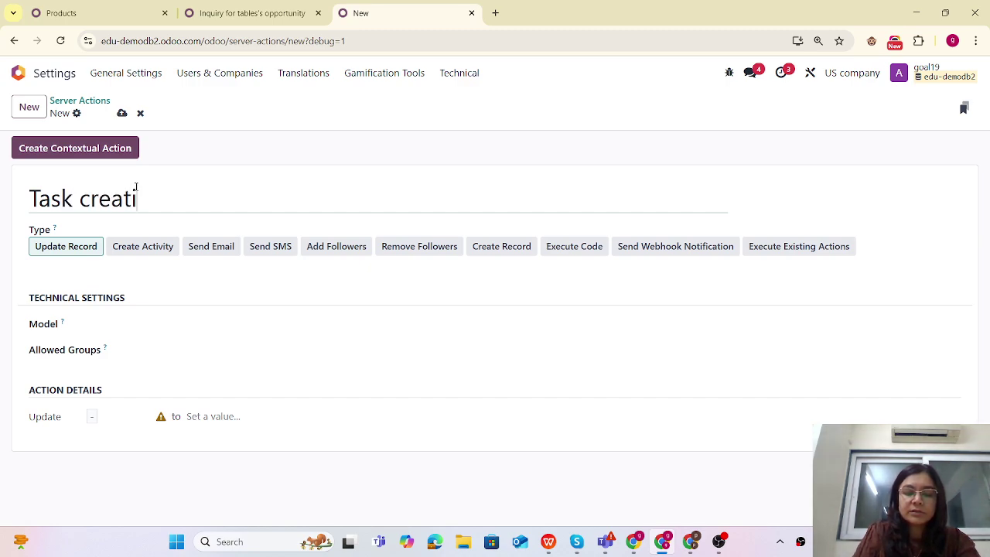
{"action": "type", "text": "on from lead"}
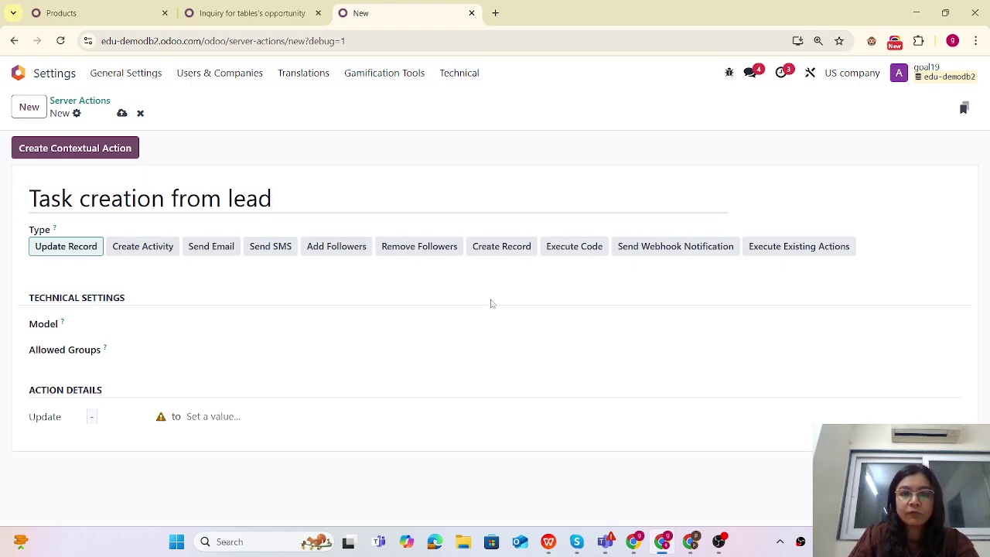
{"action": "left_click", "coordinate": [501, 253]}
{"action": "left_click", "coordinate": [124, 323]}
{"action": "type", "text": "lead"}
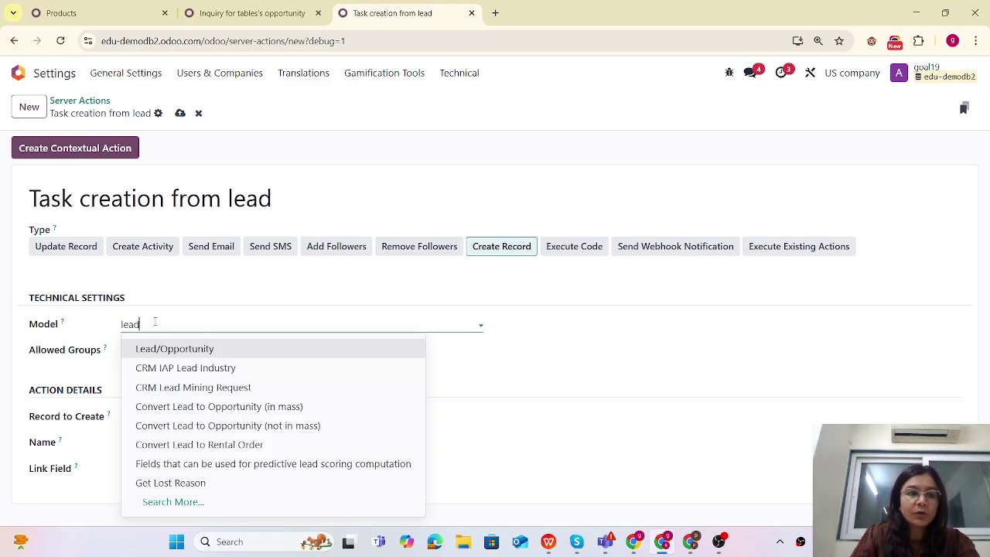
{"action": "left_click", "coordinate": [183, 349]}
{"action": "left_click", "coordinate": [178, 418]}
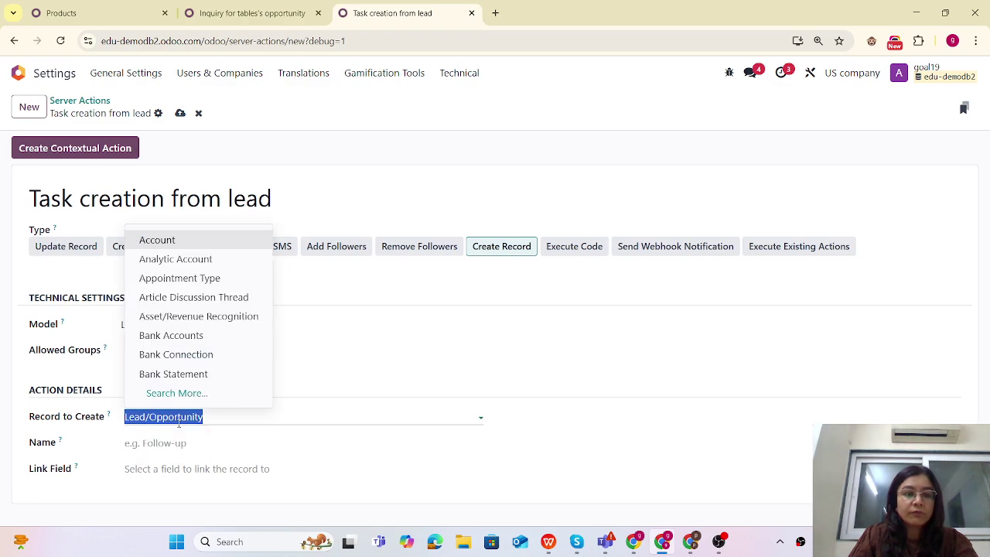
{"action": "type", "text": "task"}
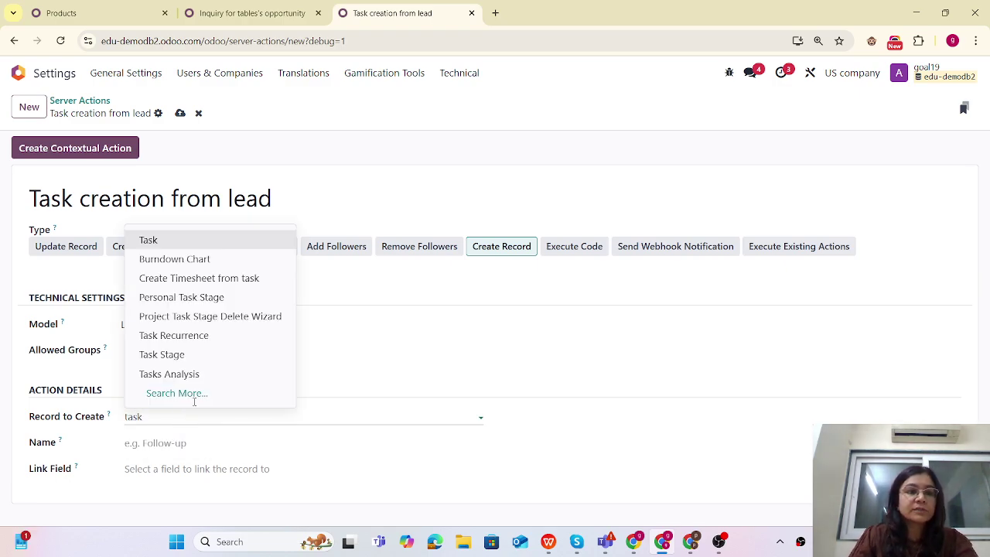
{"action": "left_click", "coordinate": [162, 242]}
Step: Set the created task's name to 'Proposal preparation', save, and add the contextual action
{"action": "left_click", "coordinate": [150, 446]}
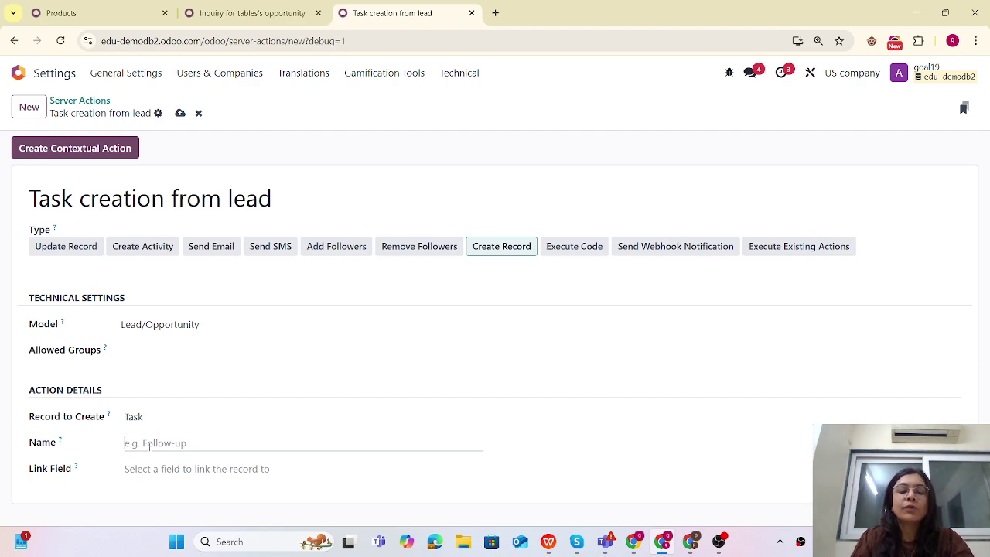
{"action": "type", "text": "Propo"}
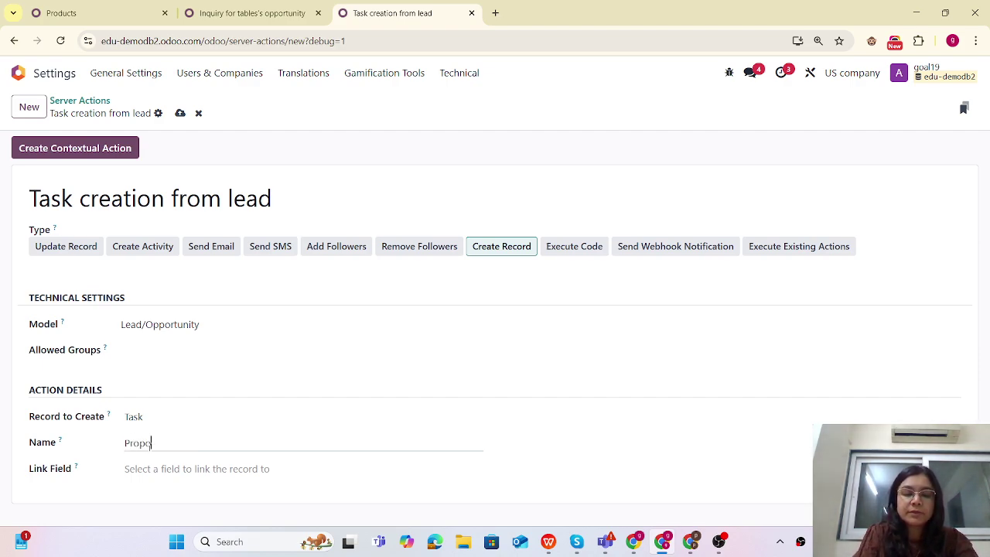
{"action": "type", "text": "sal prepar"}
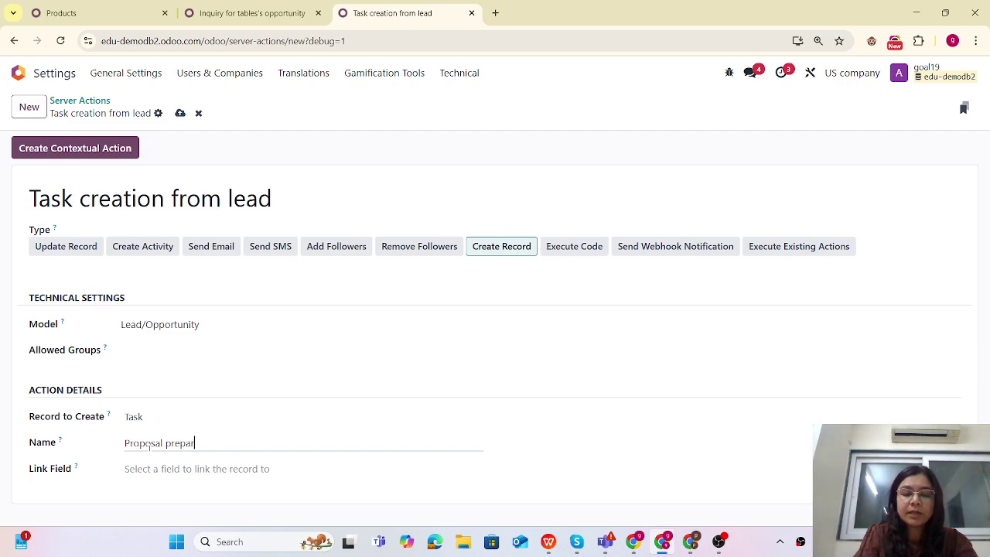
{"action": "type", "text": "ation"}
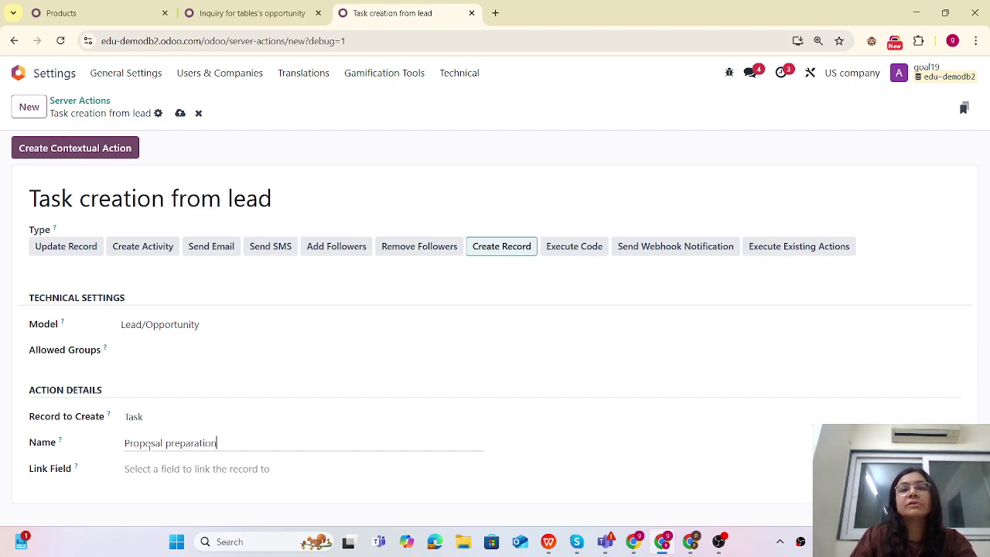
{"action": "left_click", "coordinate": [180, 113]}
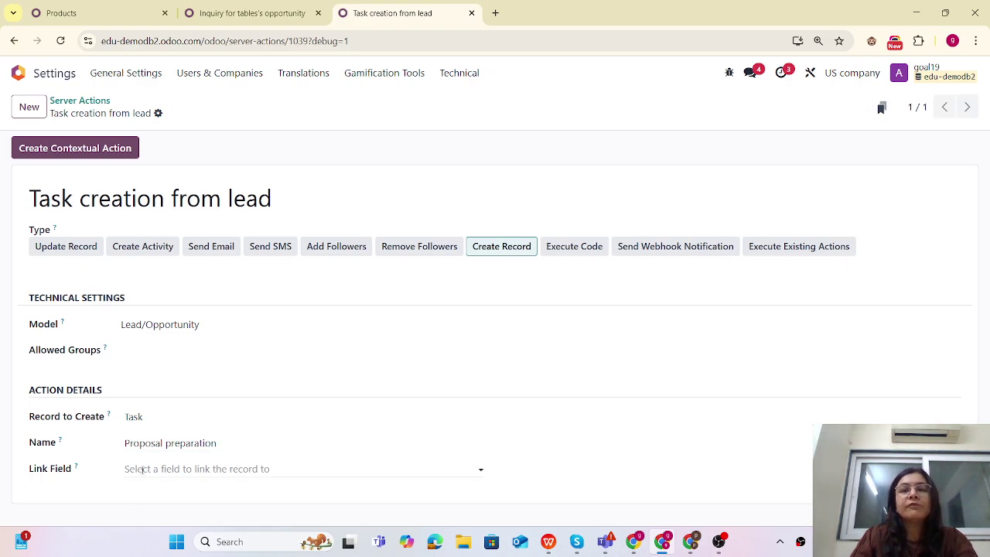
{"action": "left_click", "coordinate": [65, 149]}
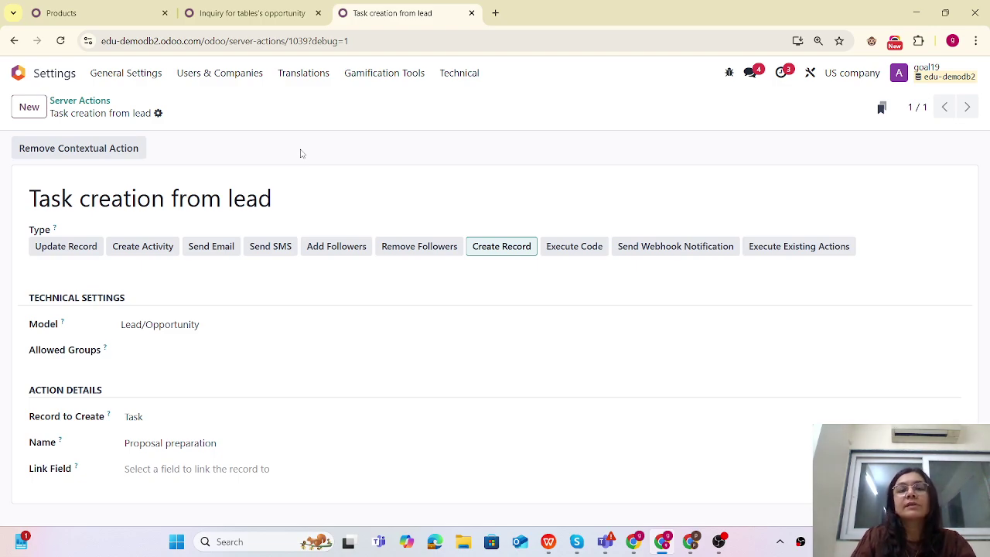
{"action": "left_click", "coordinate": [267, 13]}
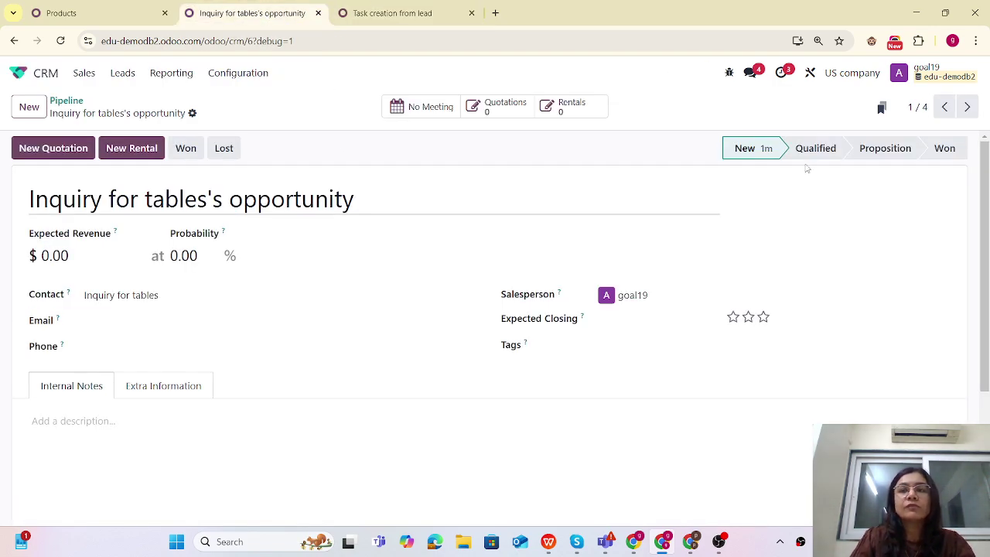
Step: In Studio, add a 'Task creation' button running the 'Task creation from lead' server action
{"action": "left_click", "coordinate": [810, 74]}
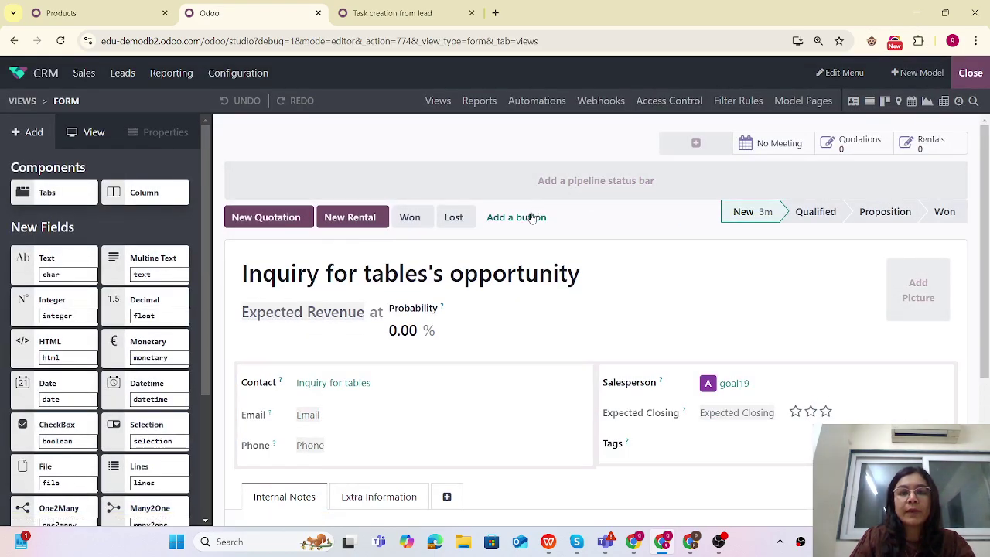
{"action": "left_click", "coordinate": [532, 218]}
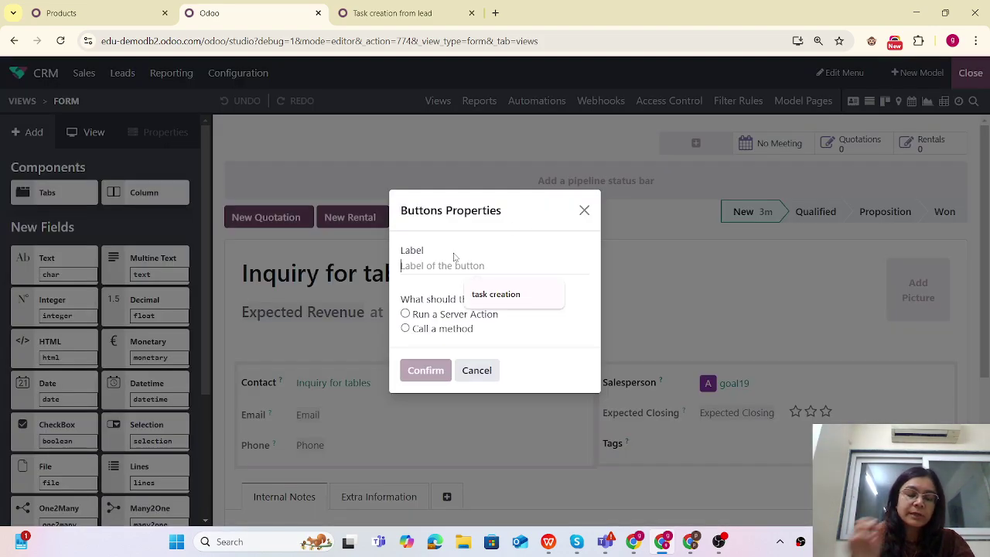
{"action": "type", "text": "T"}
{"action": "key", "text": "BackSpace"}
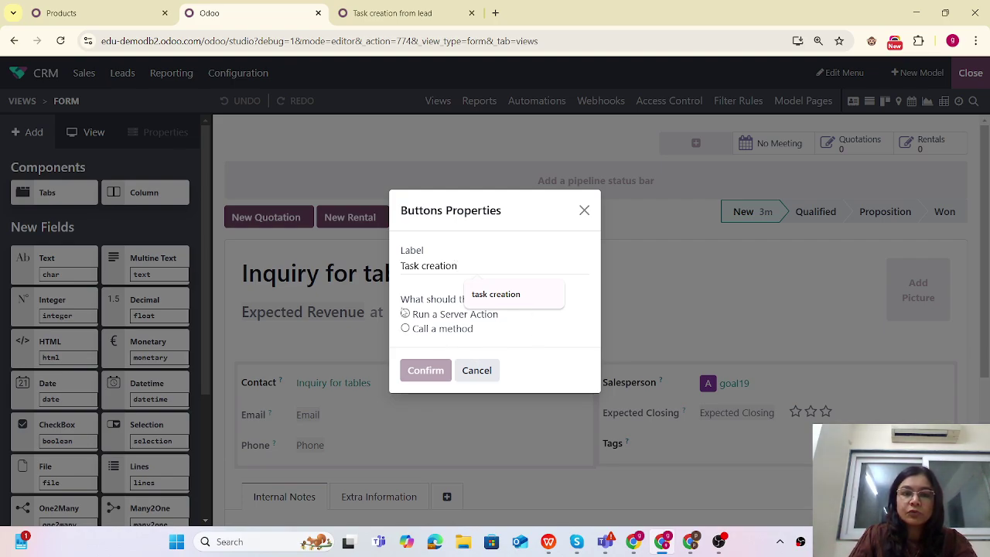
{"action": "left_click", "coordinate": [405, 313]}
{"action": "left_click", "coordinate": [421, 343]}
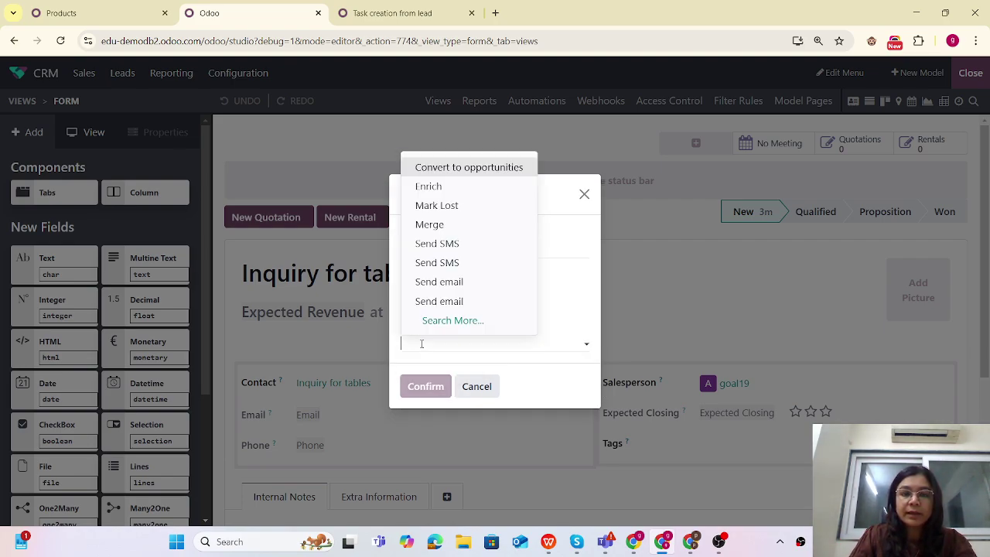
{"action": "type", "text": "task"}
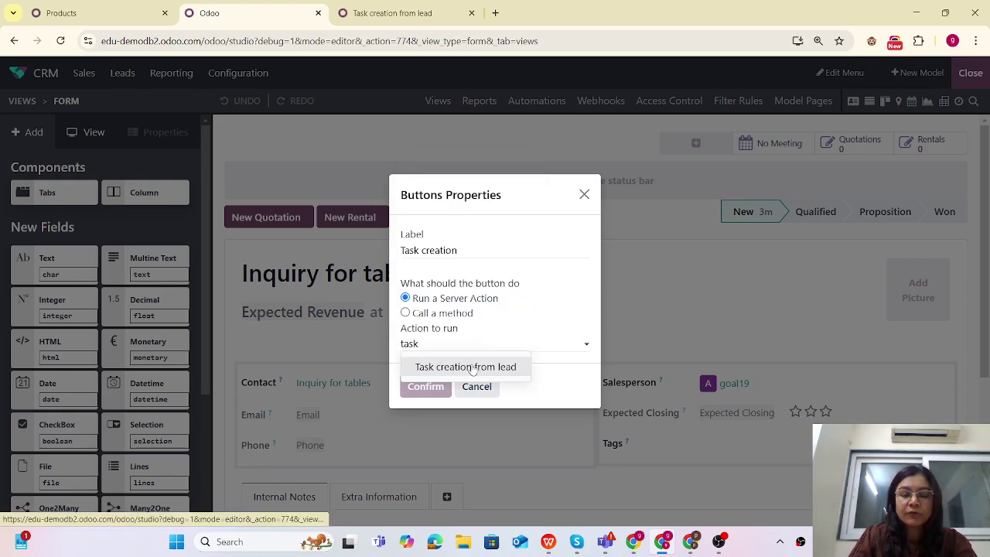
{"action": "left_click", "coordinate": [471, 367]}
{"action": "left_click", "coordinate": [425, 386]}
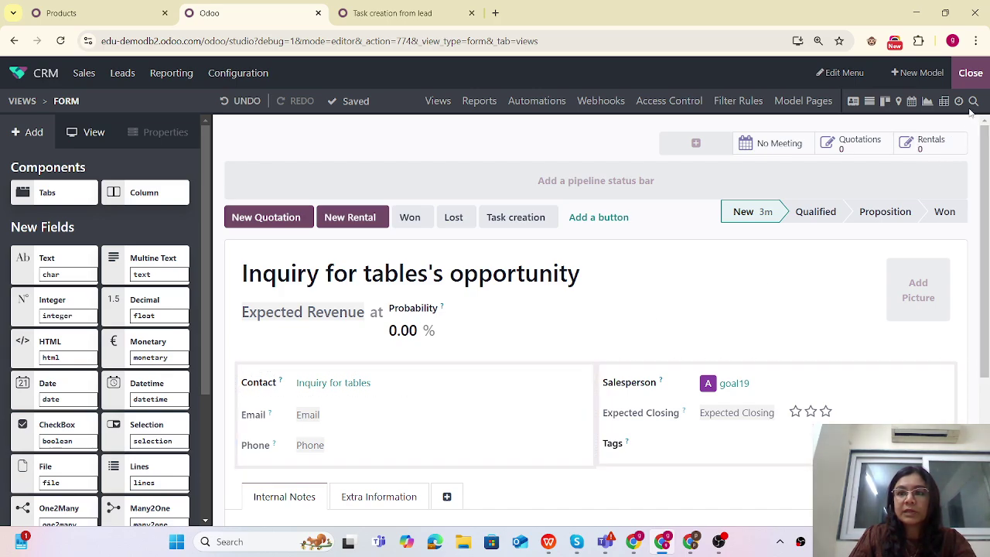
{"action": "left_click", "coordinate": [973, 85]}
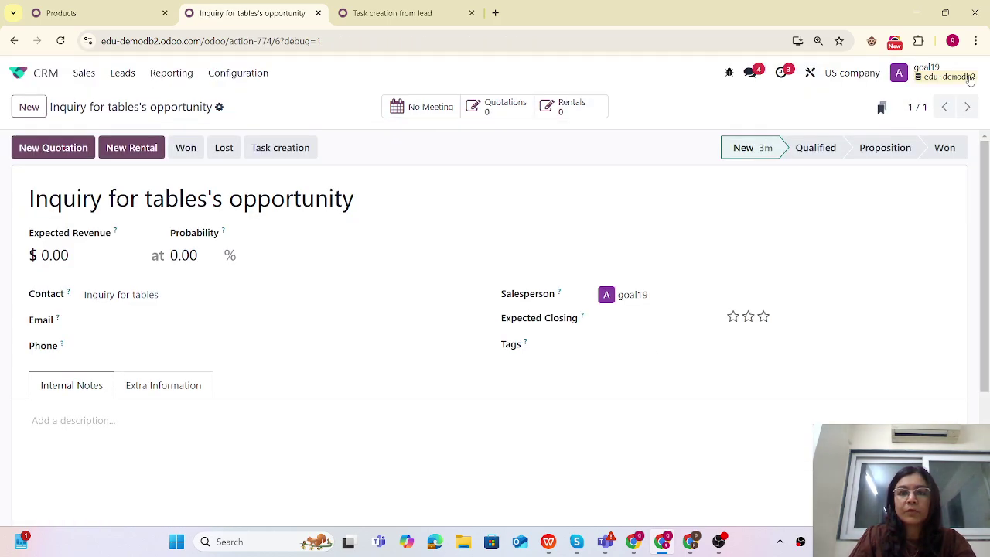
Step: Open the CRM pipeline from the home menu search
{"action": "left_click", "coordinate": [18, 74]}
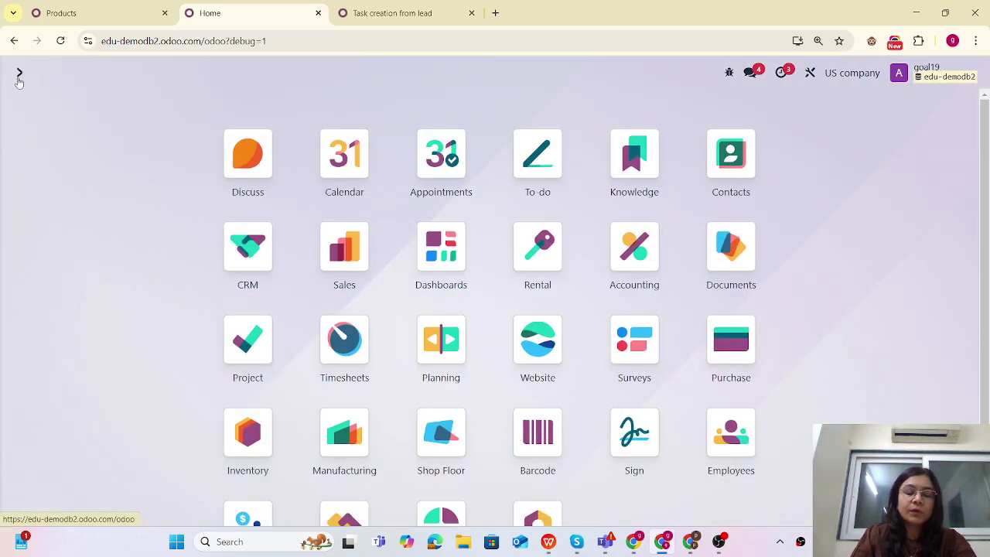
{"action": "type", "text": "crm"}
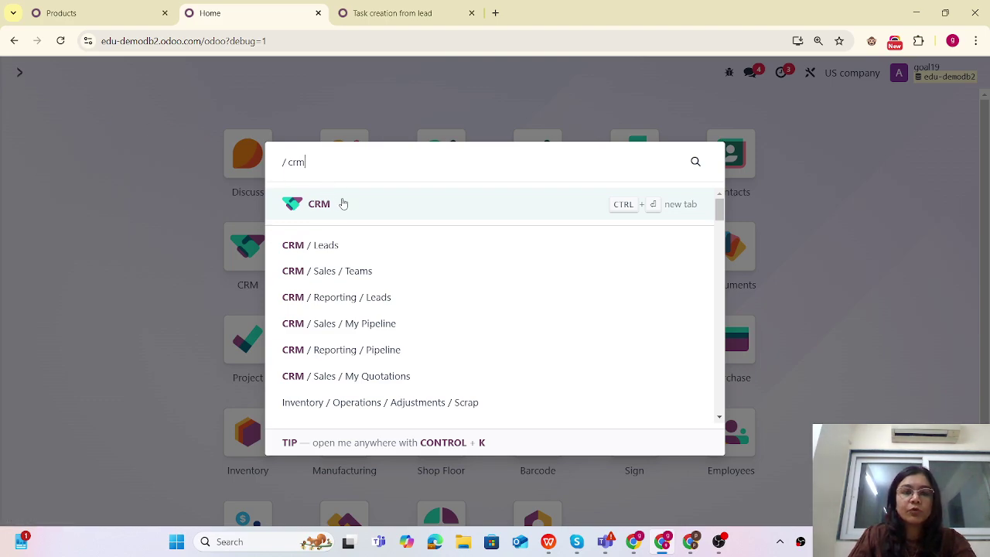
{"action": "left_click", "coordinate": [335, 205]}
Step: Quick-create an opportunity with the new contact 'Inquiry for Furniture' in the New column
{"action": "left_click", "coordinate": [29, 106]}
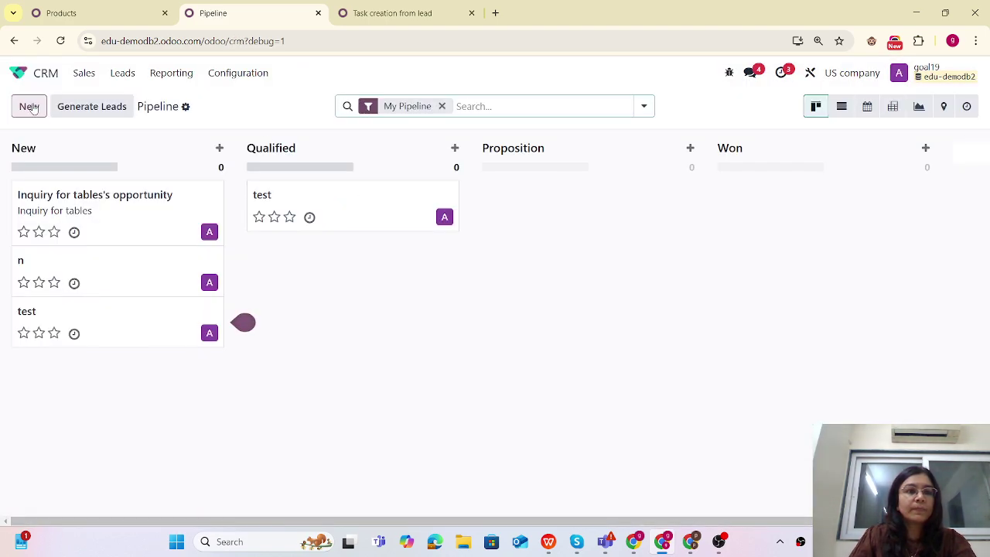
{"action": "type", "text": "Inquiry for "}
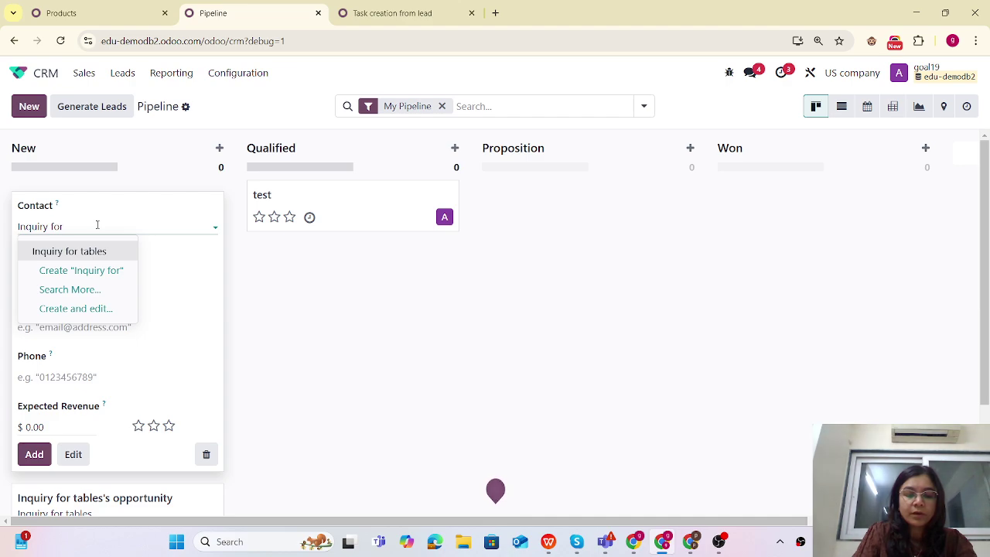
{"action": "type", "text": "TAble"}
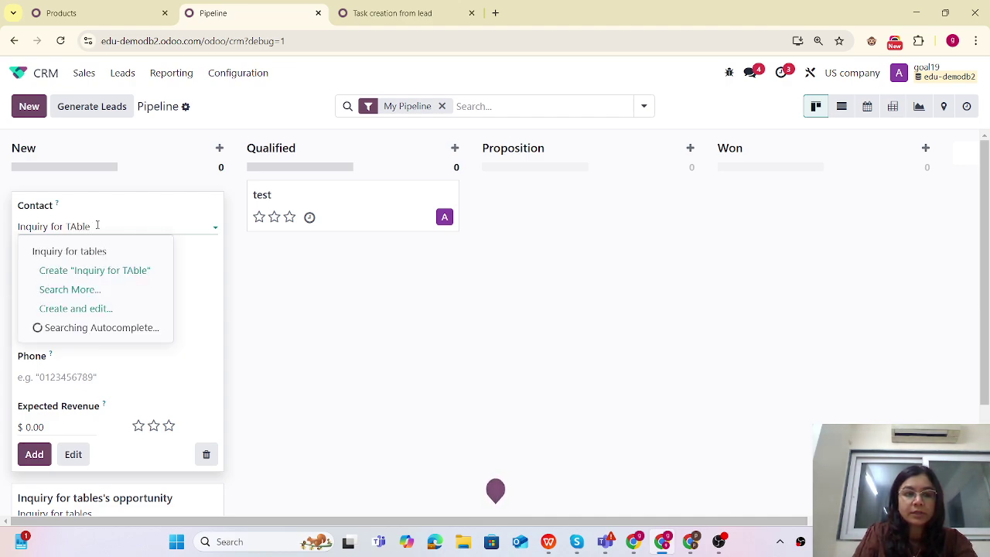
{"action": "key", "text": "BackSpace"}
{"action": "key", "text": "BackSpace"}
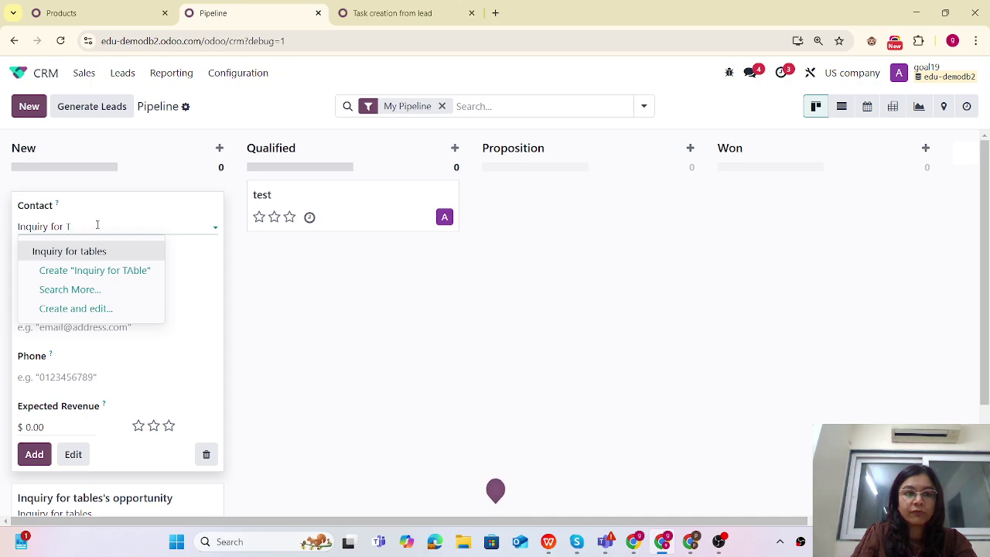
{"action": "key", "text": "BackSpace"}
{"action": "type", "text": "Fur"}
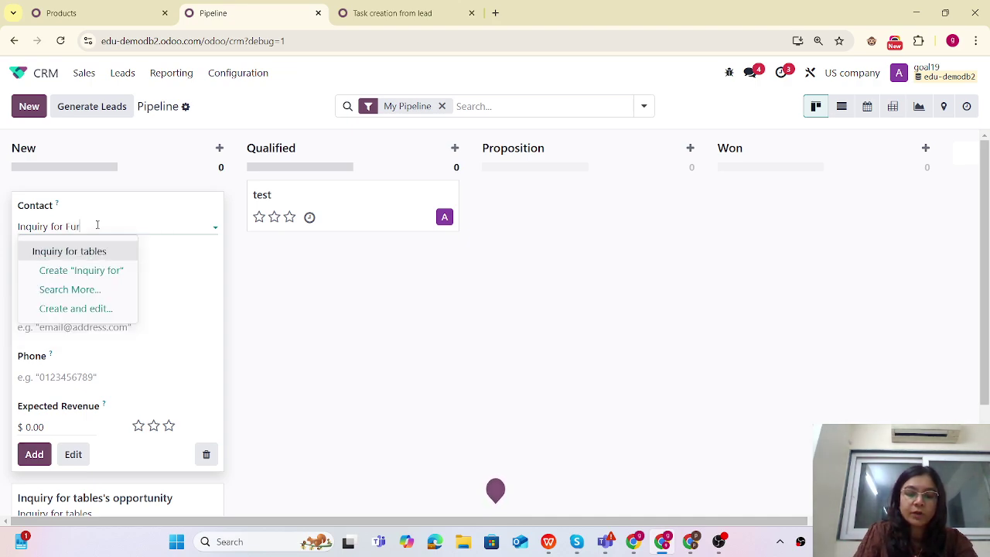
{"action": "type", "text": "niture"}
{"action": "left_click", "coordinate": [100, 252]}
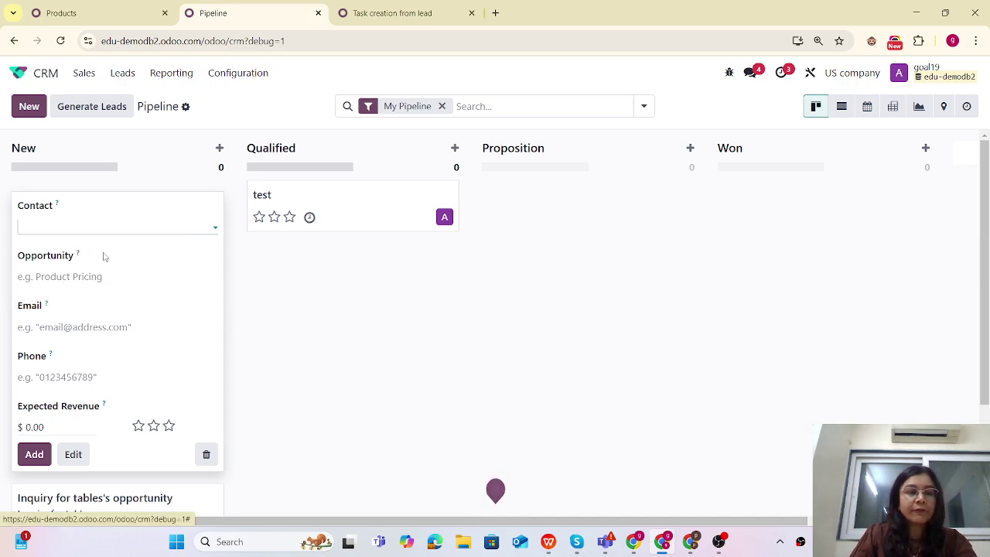
{"action": "left_click", "coordinate": [34, 454]}
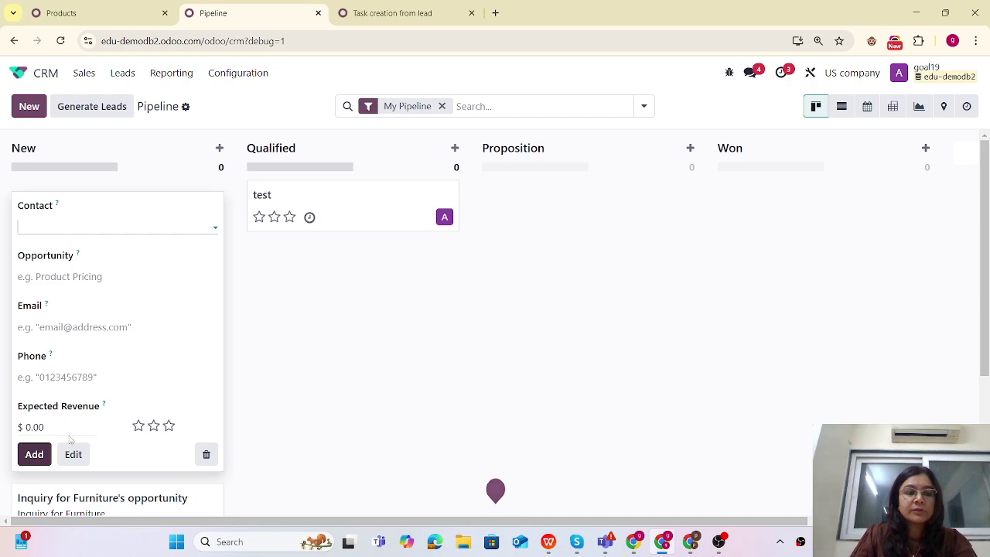
{"action": "scroll", "coordinate": [93, 429], "scroll_direction": "down", "scroll_amount": 3}
Step: Open the Furniture opportunity, then the Project My Tasks list in the other tab
{"action": "key", "text": "Escape"}
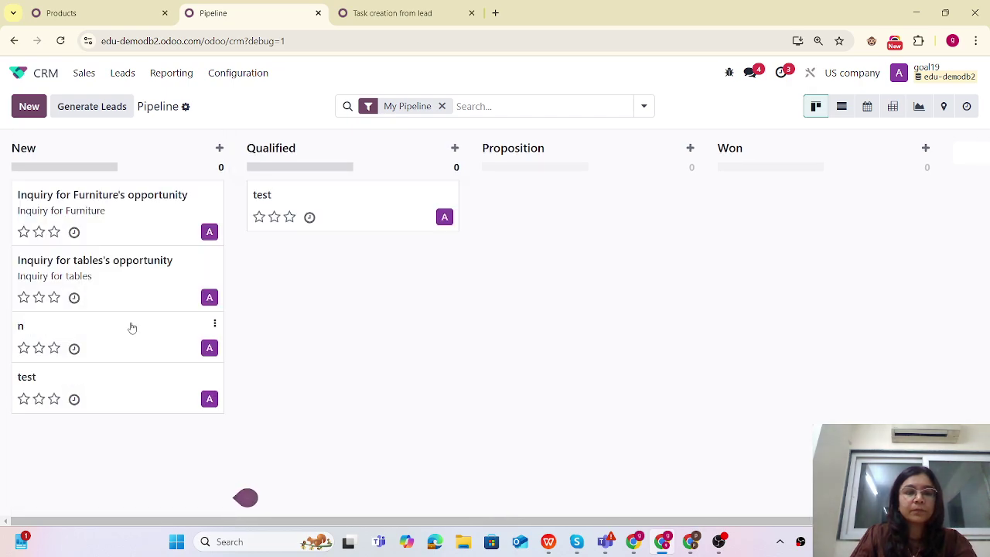
{"action": "left_click", "coordinate": [116, 205]}
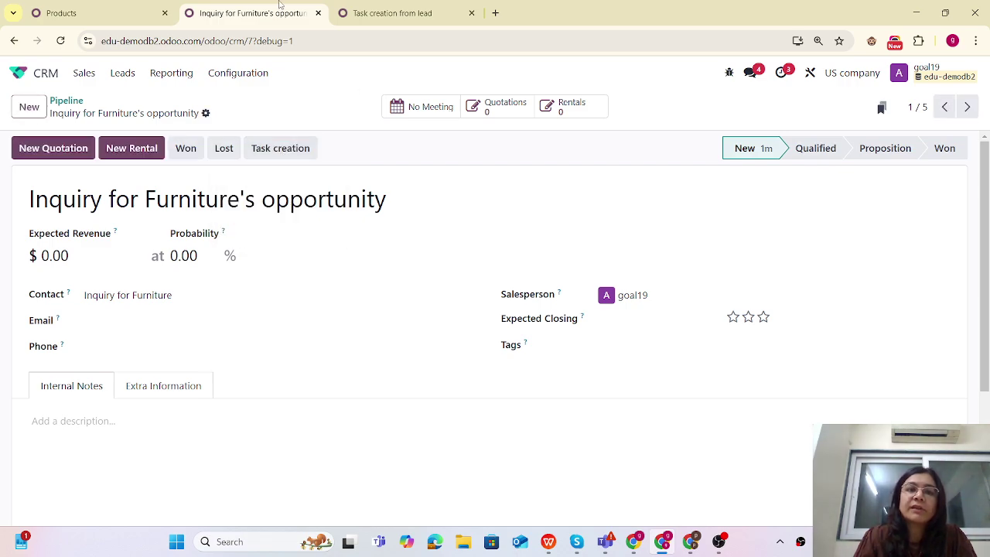
{"action": "left_click", "coordinate": [387, 13]}
{"action": "left_click", "coordinate": [20, 73]}
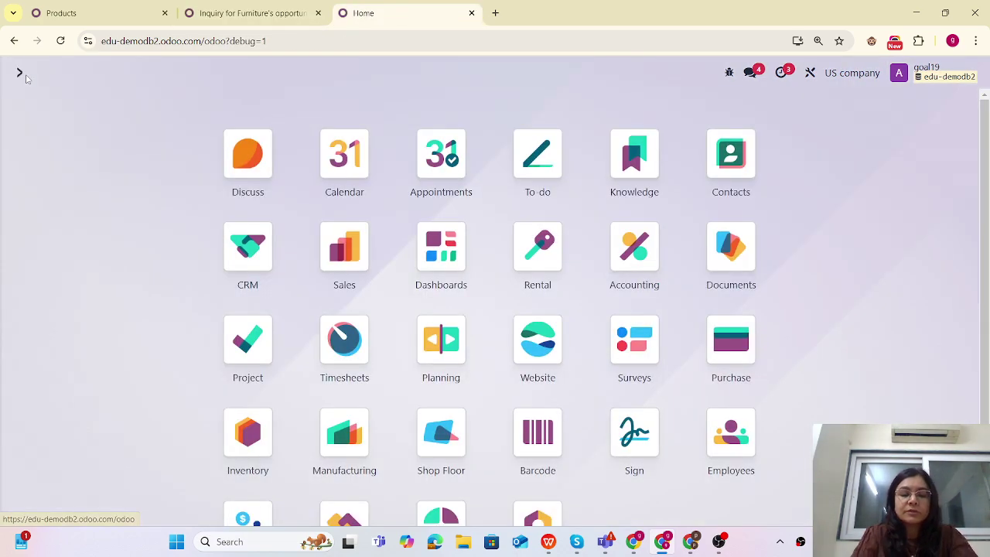
{"action": "type", "text": "task"}
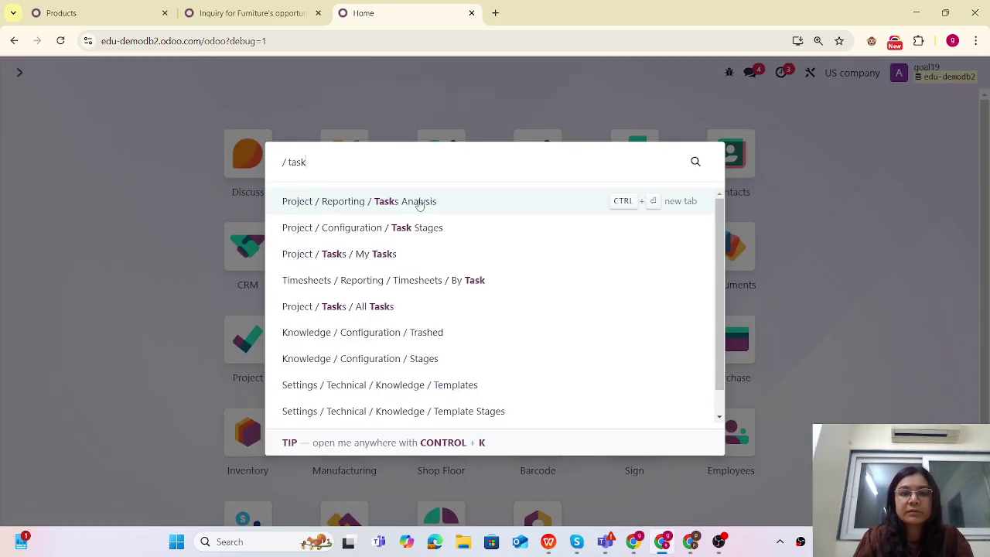
{"action": "left_click", "coordinate": [341, 256]}
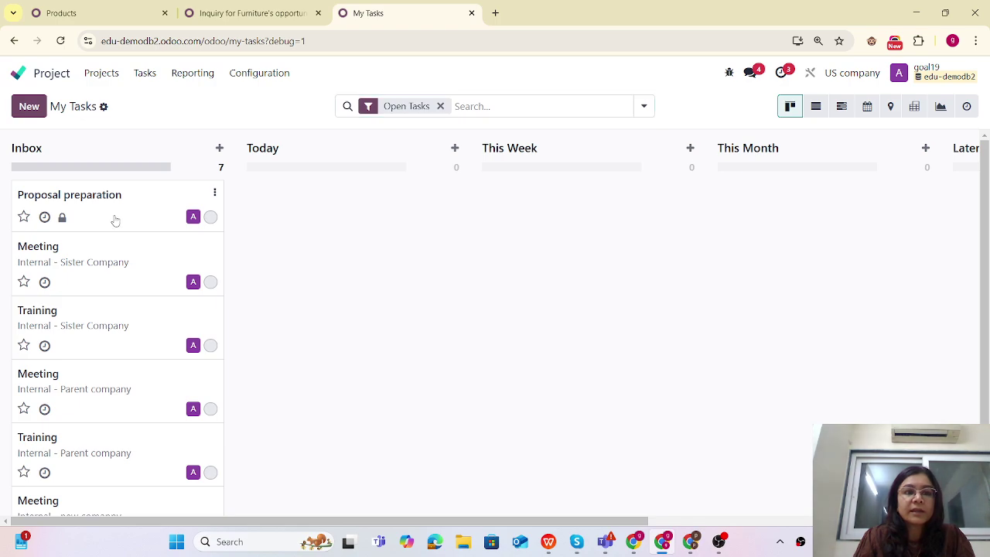
Step: Check the 'Proposal preparation' task and its history, then return to the Furniture opportunity
{"action": "left_click", "coordinate": [114, 222]}
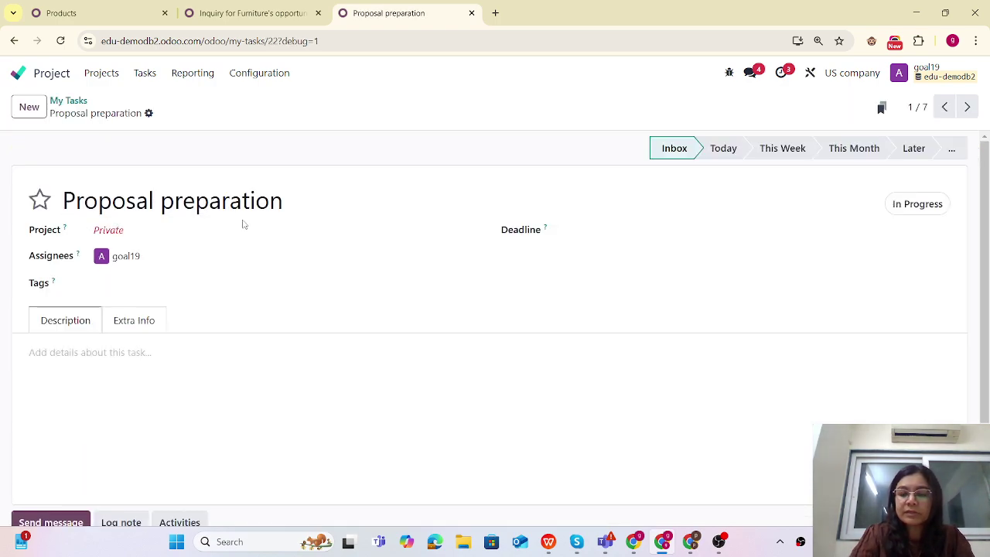
{"action": "key", "text": "ctrl+minus"}
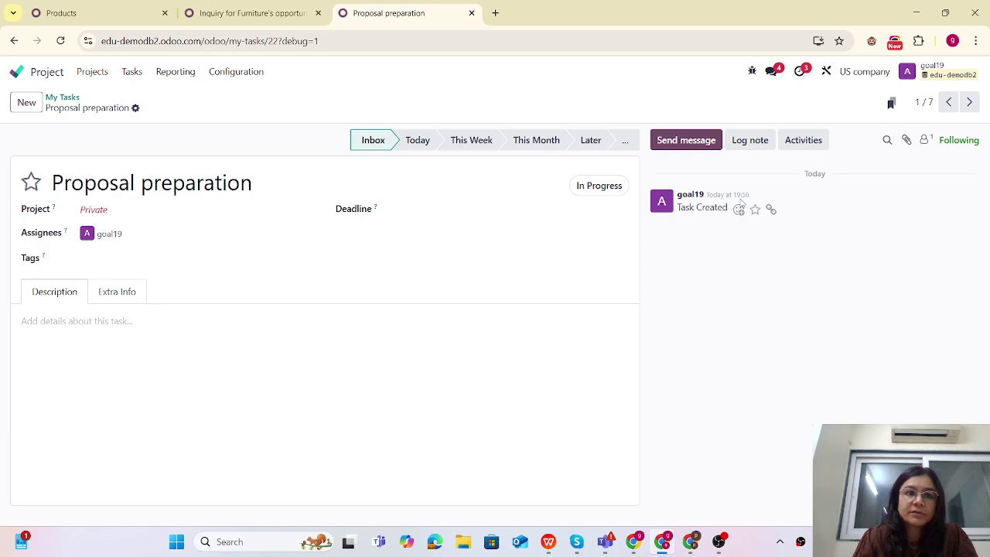
{"action": "left_click", "coordinate": [249, 17]}
{"action": "left_click", "coordinate": [389, 13]}
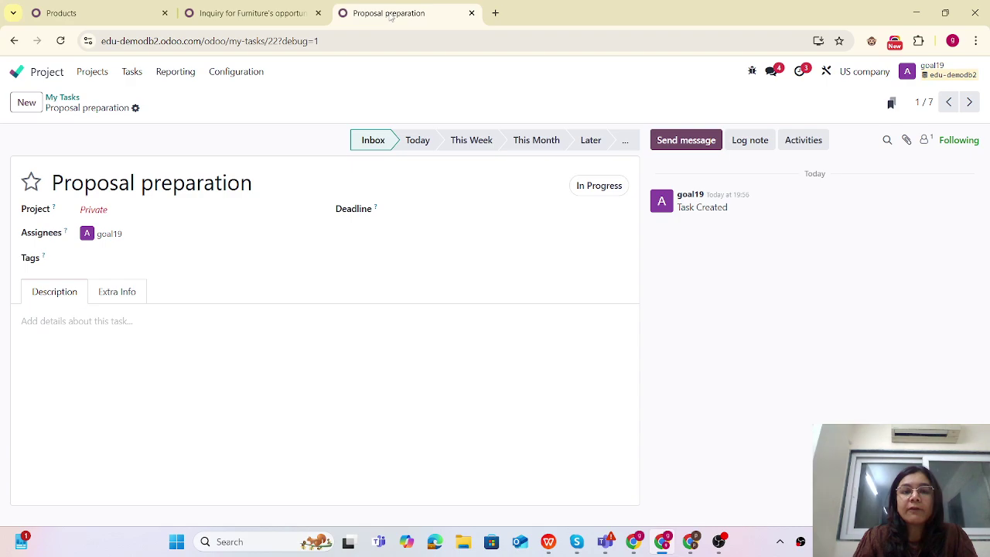
{"action": "left_click", "coordinate": [255, 13]}
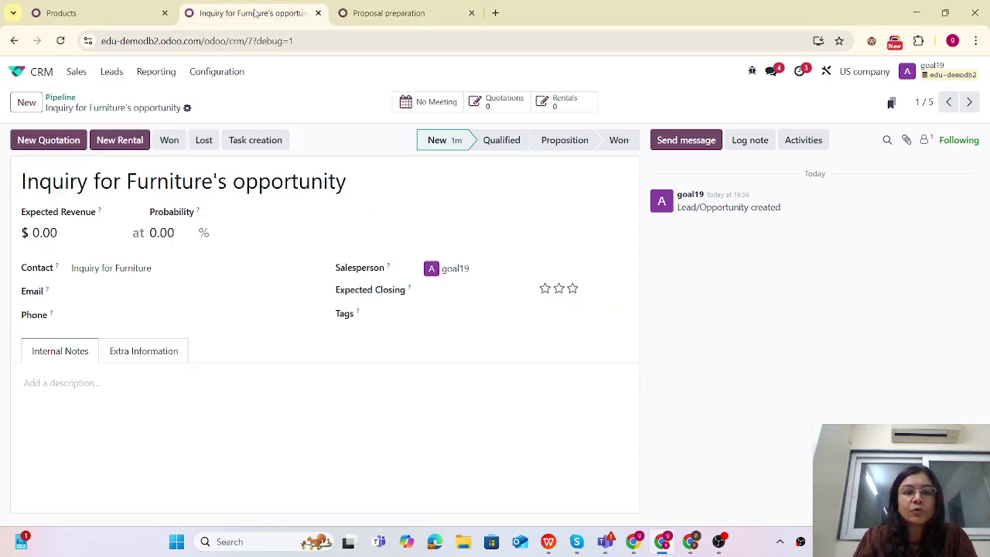
Step: In Studio, add a Many2One field related to the Task model to the lead form
{"action": "left_click", "coordinate": [826, 72]}
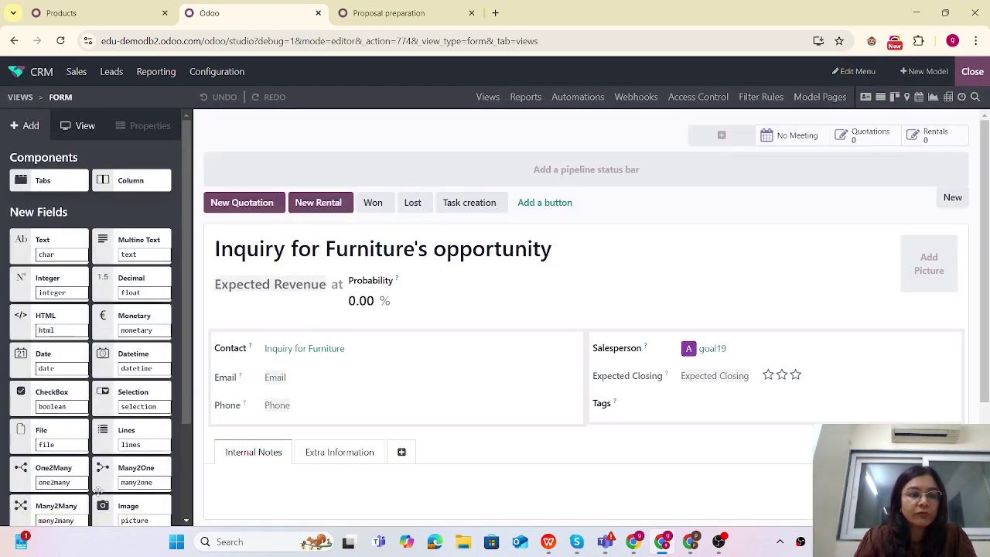
{"action": "left_click_drag", "start_coordinate": [144, 475], "coordinate": [634, 409]}
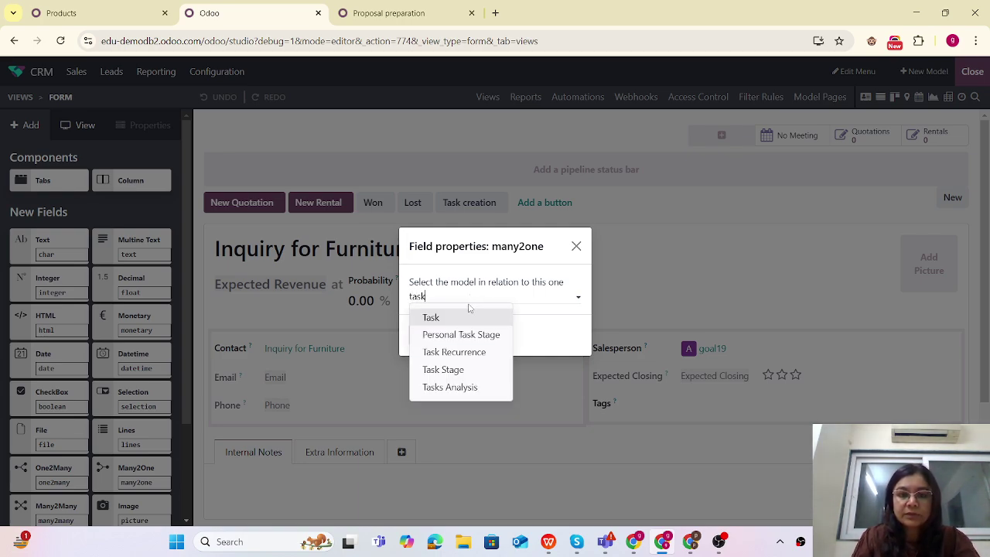
{"action": "left_click", "coordinate": [433, 316]}
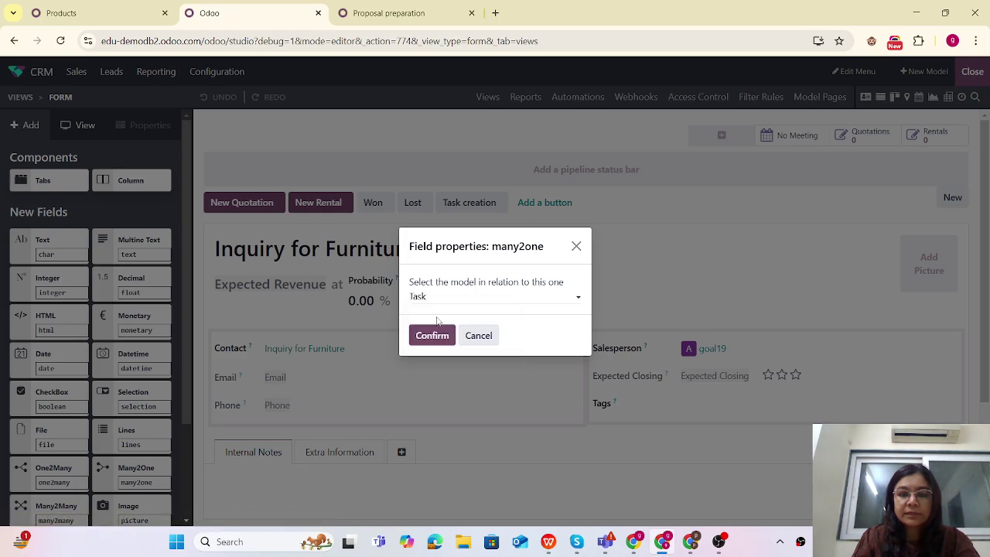
{"action": "left_click", "coordinate": [434, 337]}
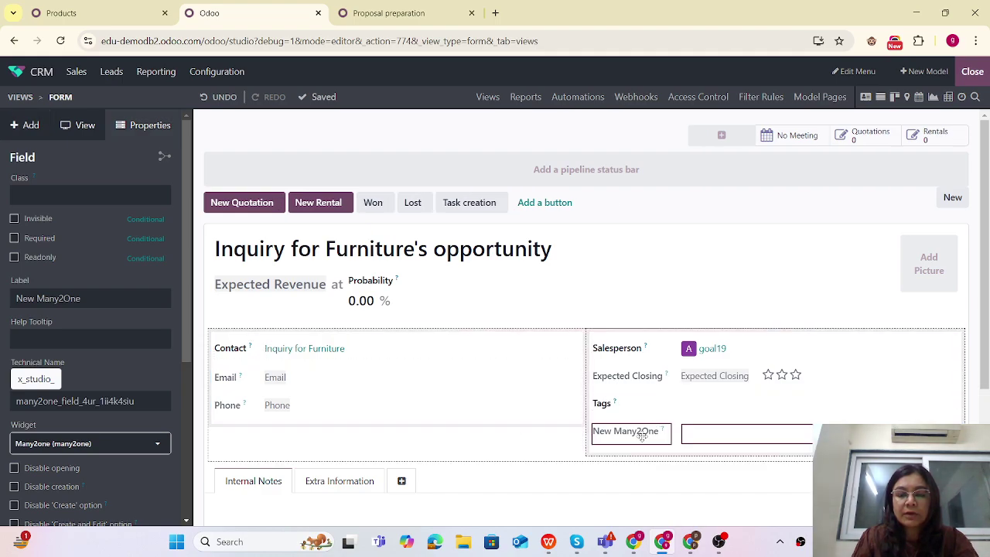
Step: Change the new field's label to 'Task'
{"action": "left_click_drag", "start_coordinate": [102, 299], "coordinate": [7, 304]}
{"action": "type", "text": "Task"}
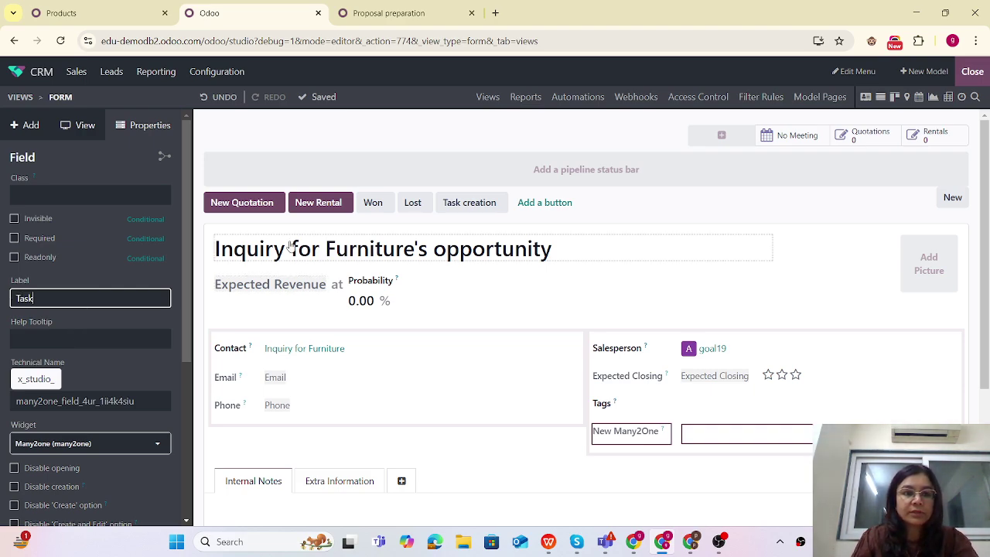
{"action": "left_click", "coordinate": [421, 142]}
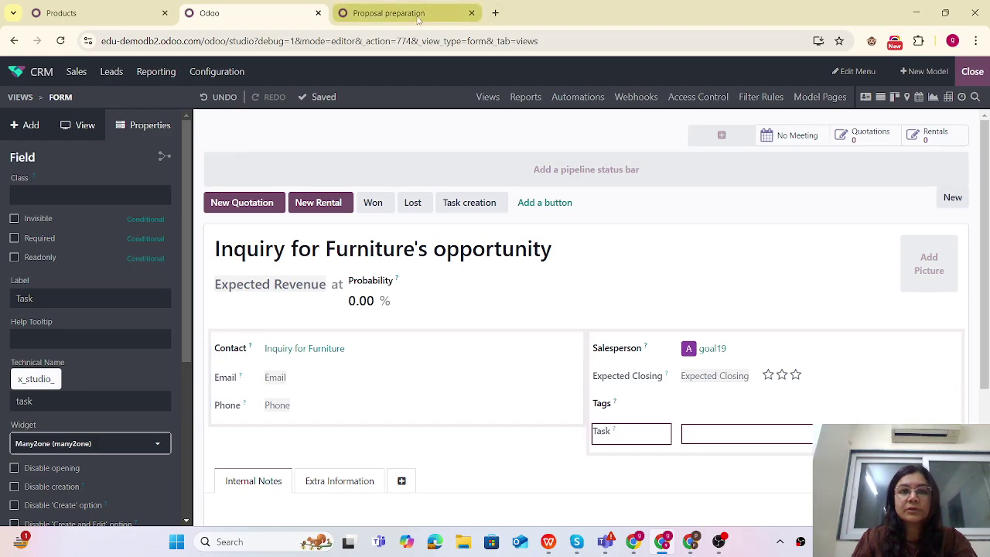
{"action": "left_click", "coordinate": [418, 16]}
{"action": "left_click", "coordinate": [18, 74]}
Step: Set the 'Task creation from lead' action's Link Field to Task (Lead/Opportunity) and save
{"action": "type", "text": "serve"}
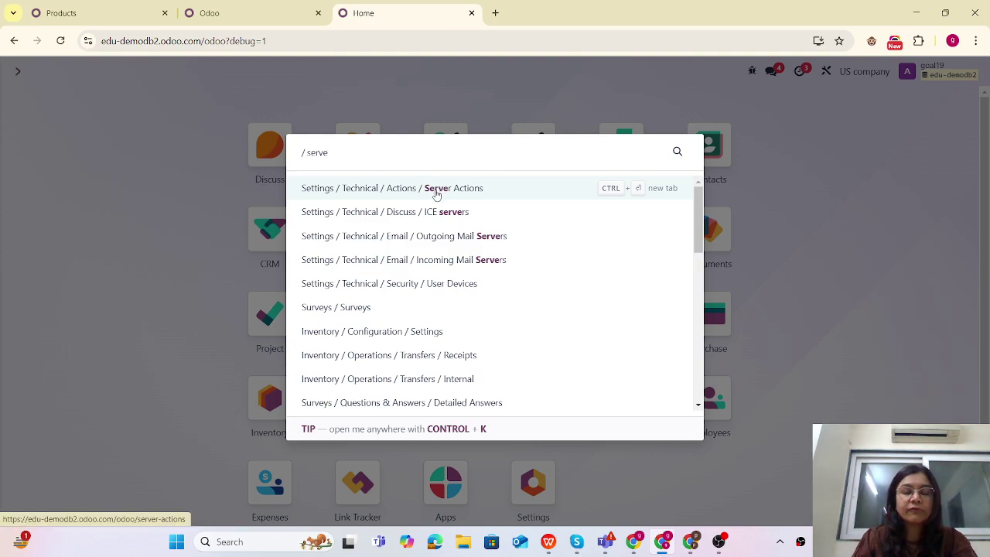
{"action": "left_click", "coordinate": [437, 194]}
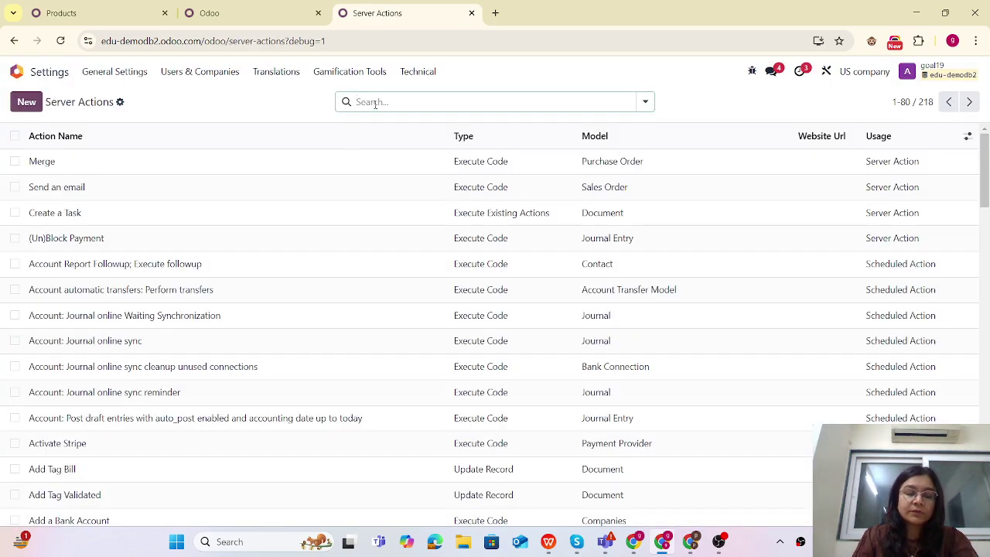
{"action": "type", "text": "task"}
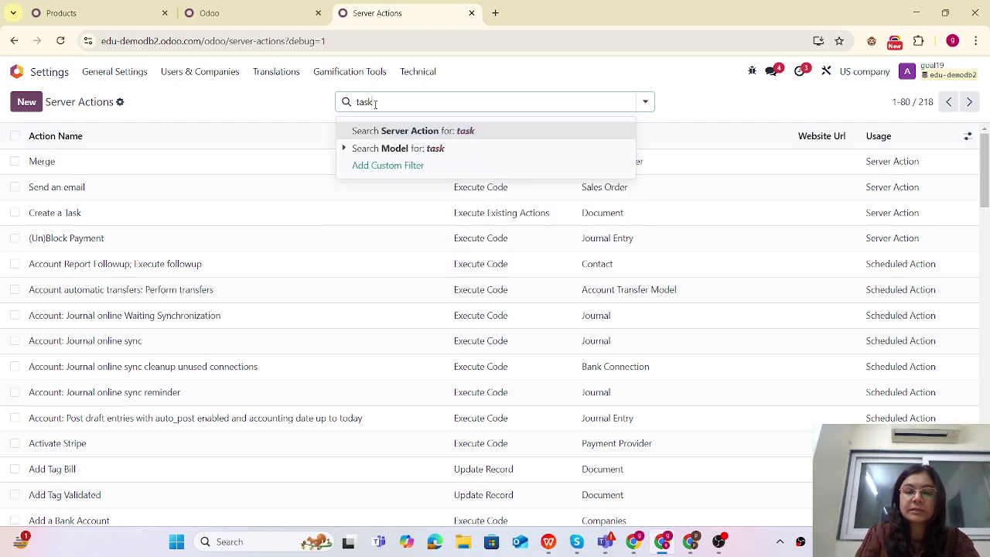
{"action": "key", "text": "Return"}
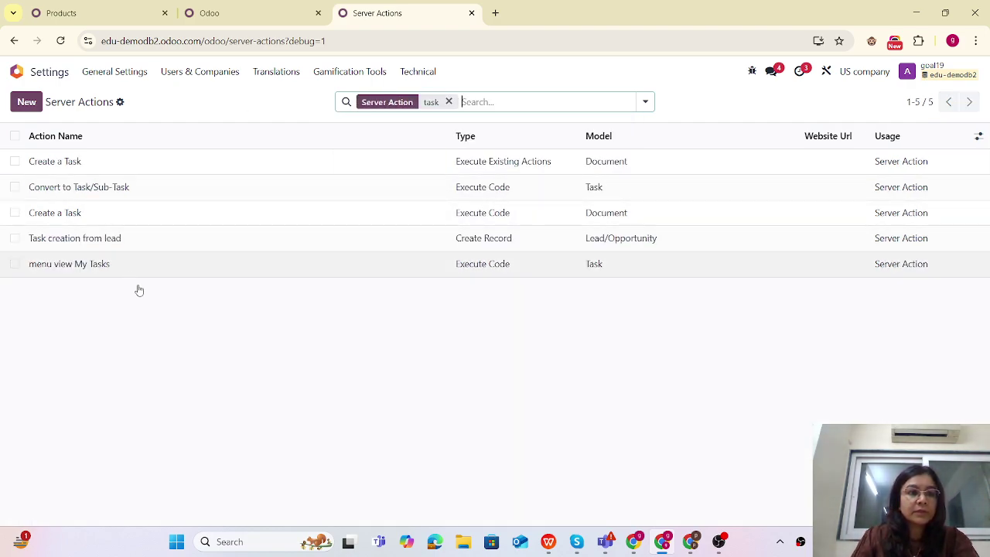
{"action": "left_click", "coordinate": [137, 245]}
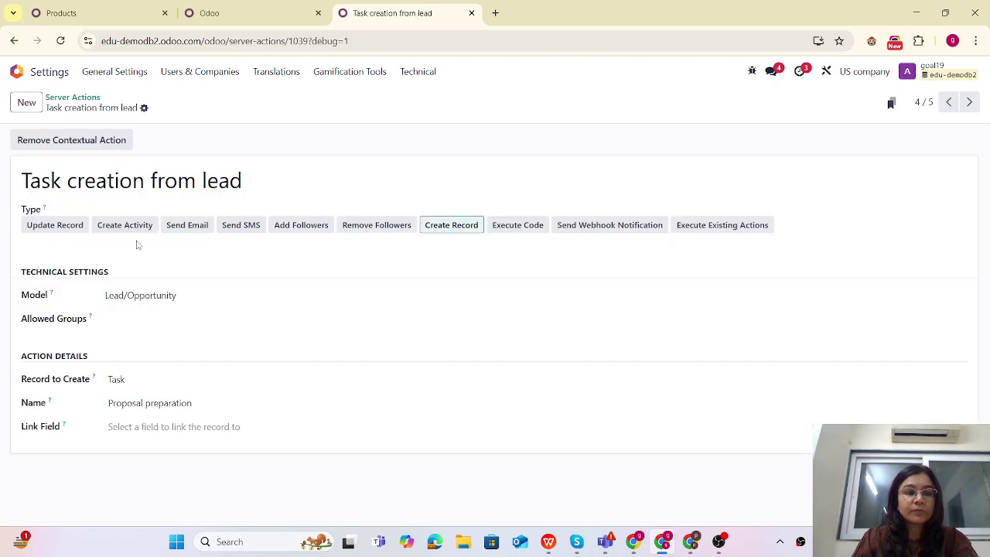
{"action": "left_click", "coordinate": [127, 427]}
{"action": "left_click", "coordinate": [147, 449]}
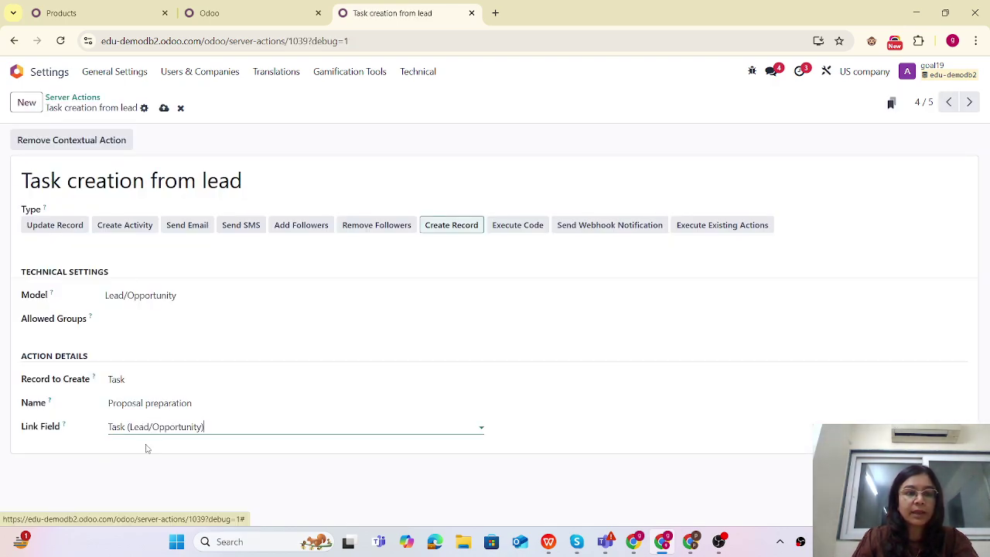
{"action": "left_click", "coordinate": [160, 112]}
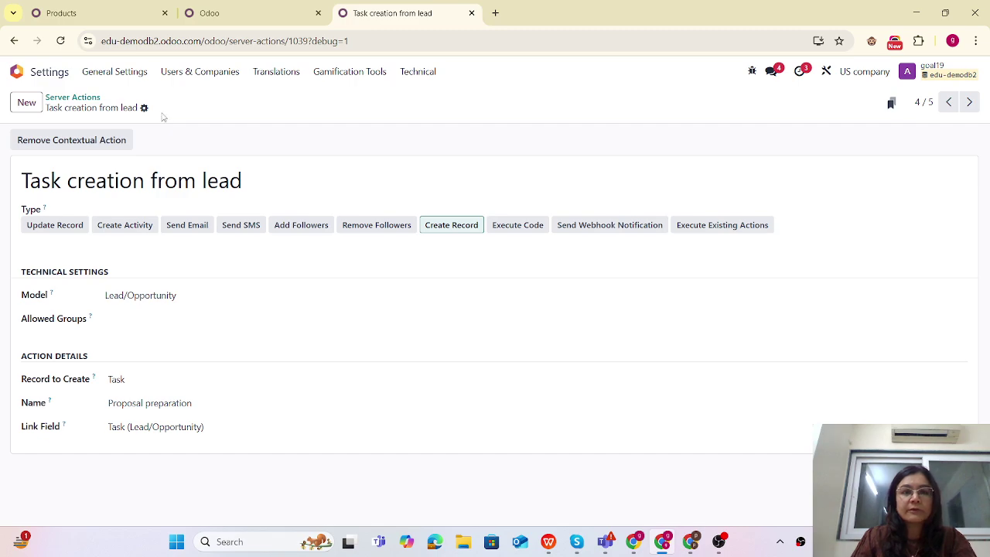
{"action": "left_click", "coordinate": [232, 12]}
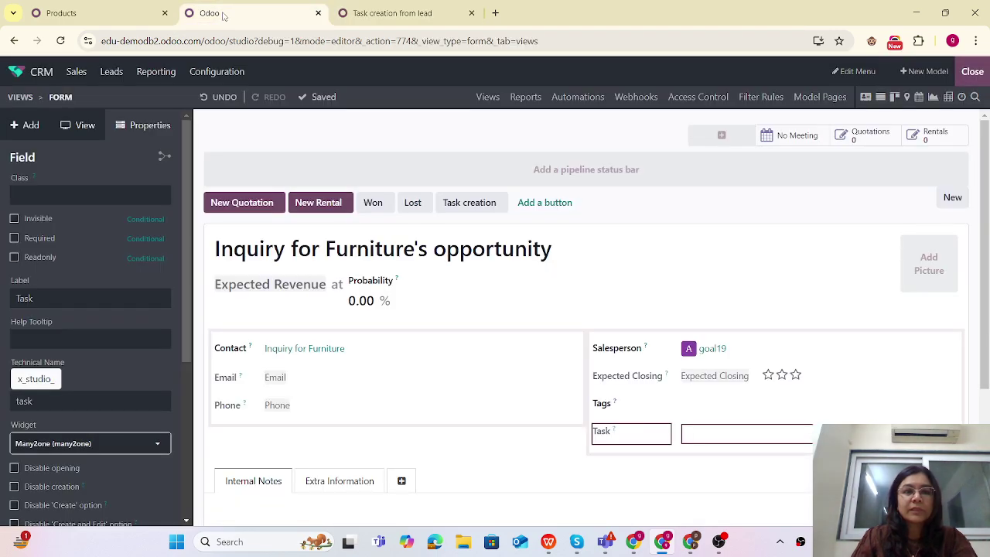
Step: Save a new lead titled 'Inquiry for wooden table', correcting the misspelled 'Inquiry'
{"action": "left_click", "coordinate": [972, 71]}
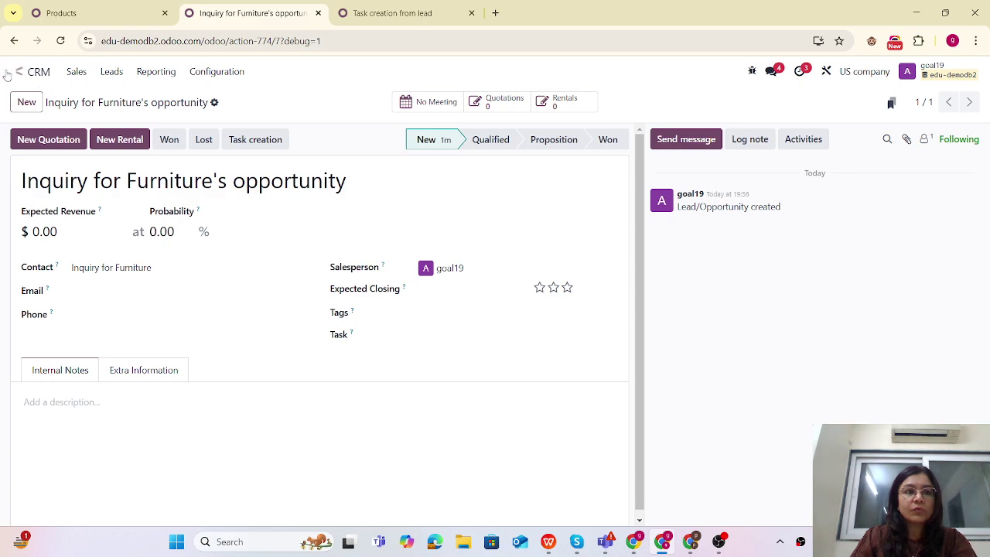
{"action": "left_click", "coordinate": [26, 103]}
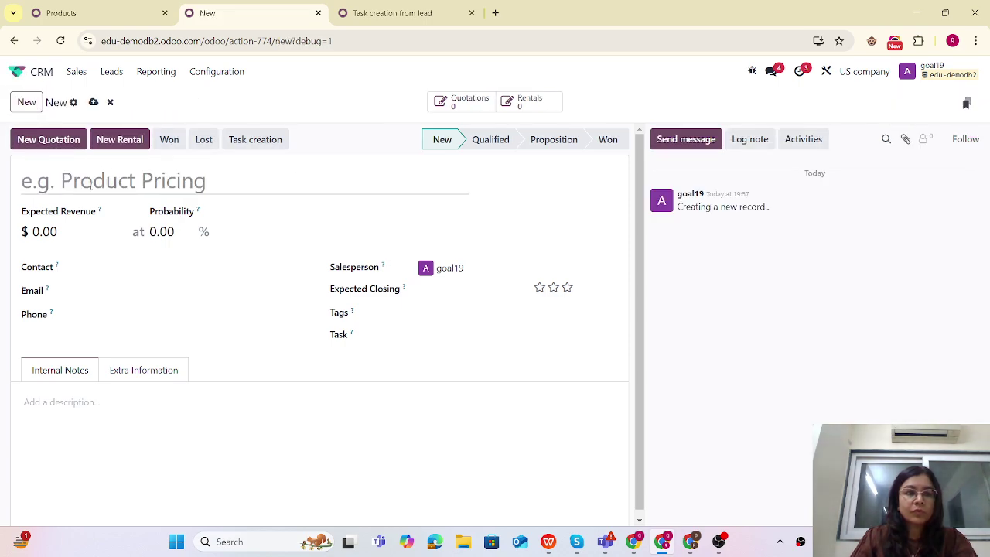
{"action": "type", "text": "Inq"}
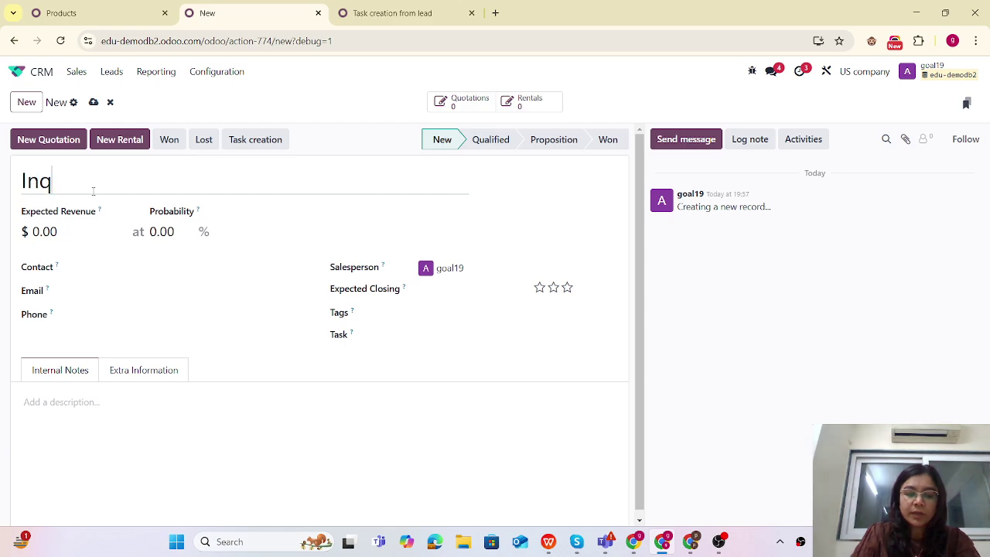
{"action": "type", "text": "yur"}
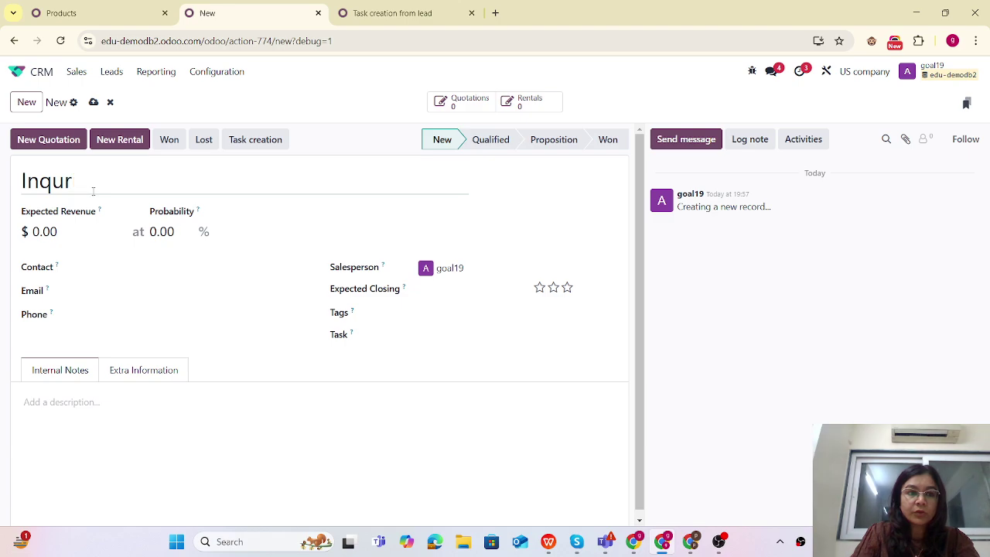
{"action": "type", "text": "itiy for"}
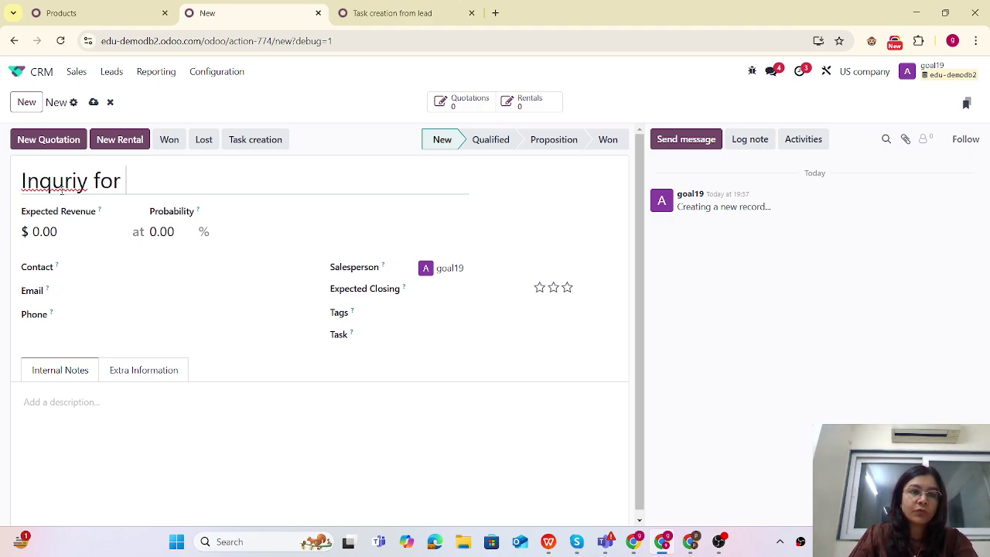
{"action": "right_click", "coordinate": [61, 187]}
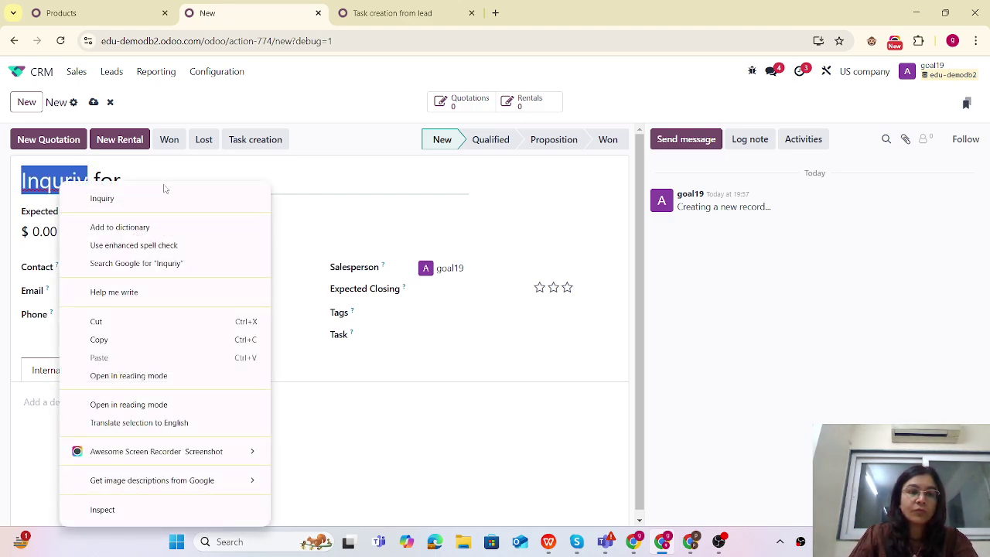
{"action": "left_click", "coordinate": [116, 198]}
{"action": "type", "text": "w"}
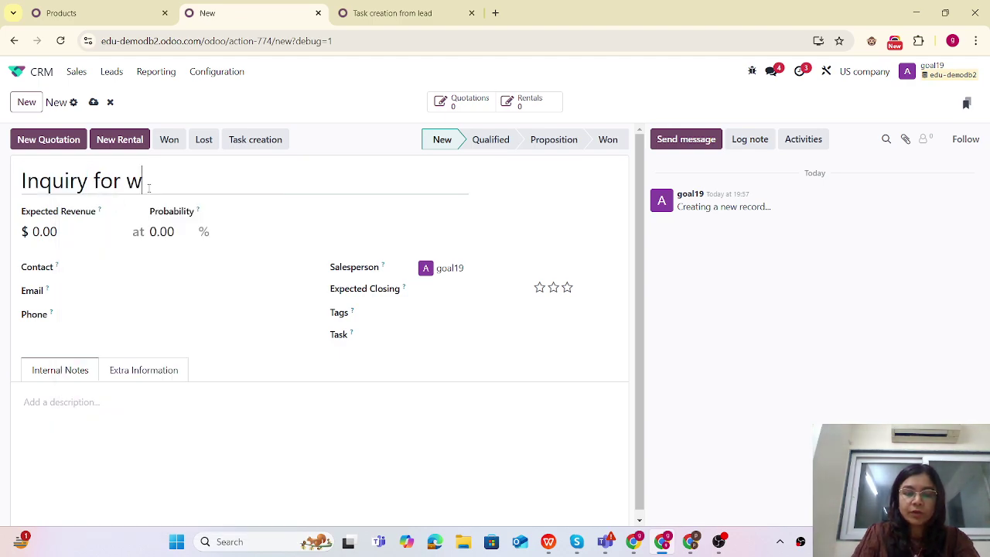
{"action": "type", "text": "ooden table"}
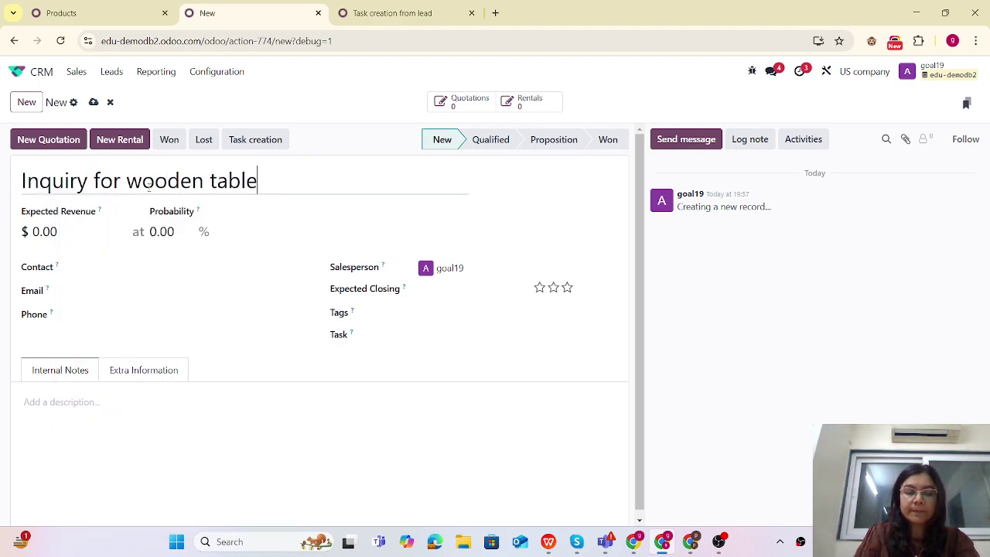
{"action": "left_click", "coordinate": [93, 102]}
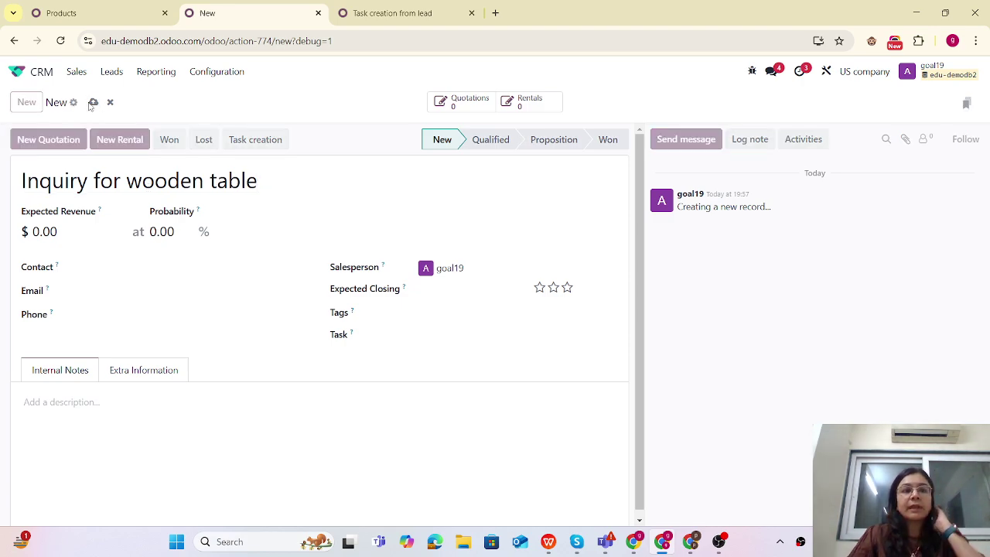
Step: Run Task creation on the lead, then open My Tasks in a duplicated tab
{"action": "left_click", "coordinate": [236, 139]}
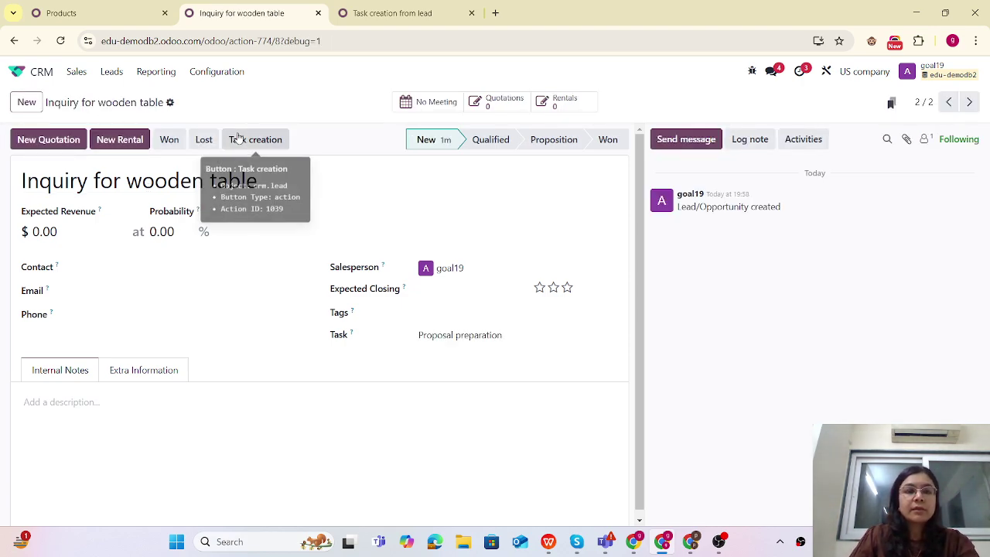
{"action": "right_click", "coordinate": [409, 13]}
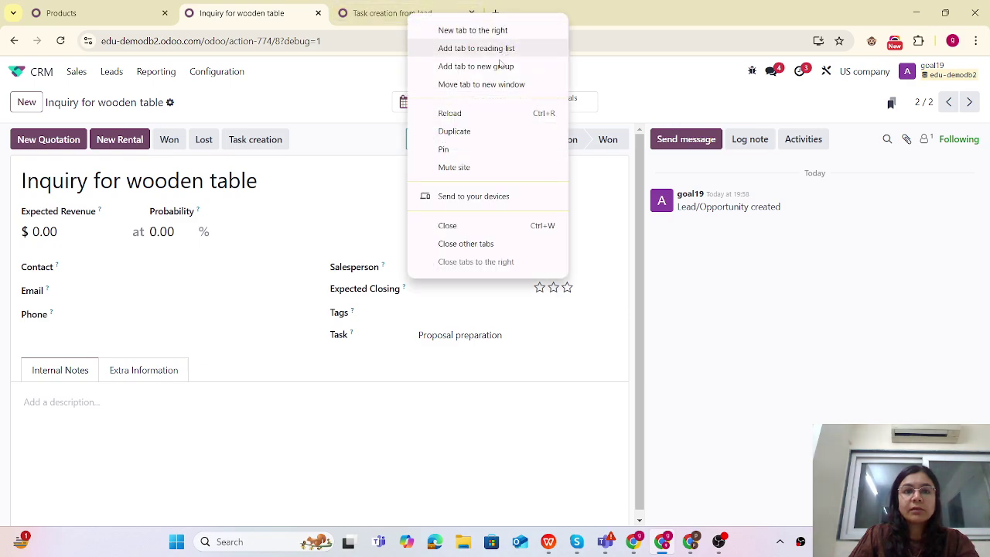
{"action": "left_click", "coordinate": [464, 131]}
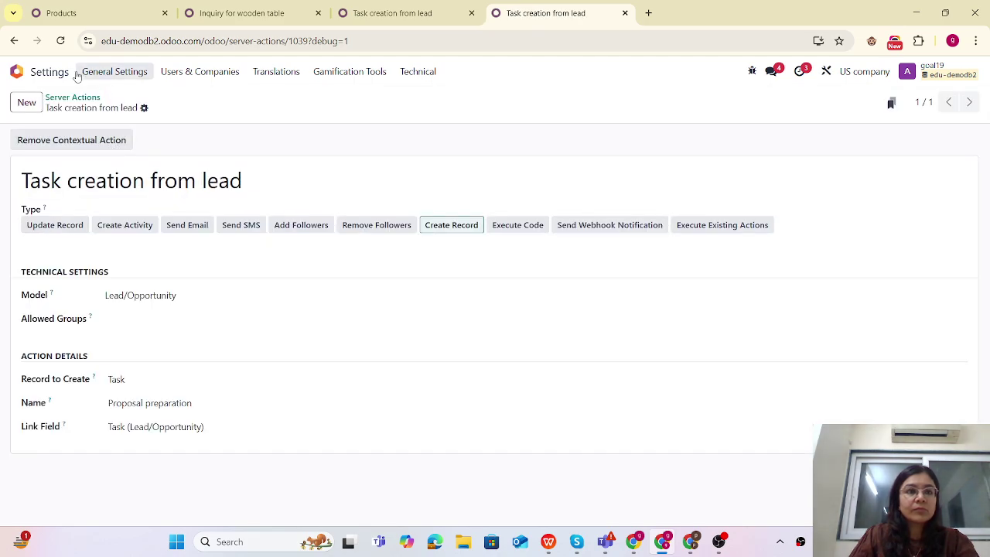
{"action": "left_click", "coordinate": [16, 72]}
{"action": "type", "text": "task"}
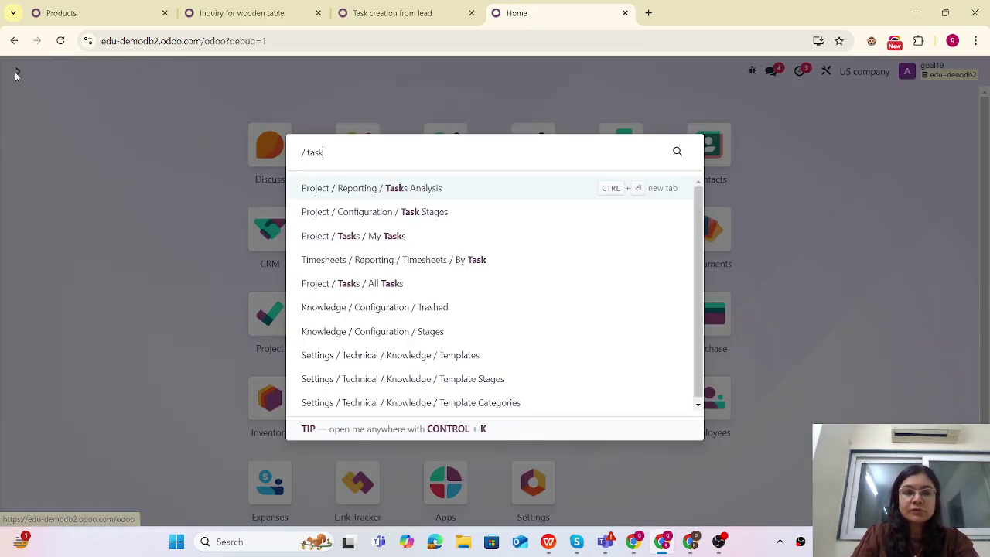
{"action": "left_click", "coordinate": [344, 238]}
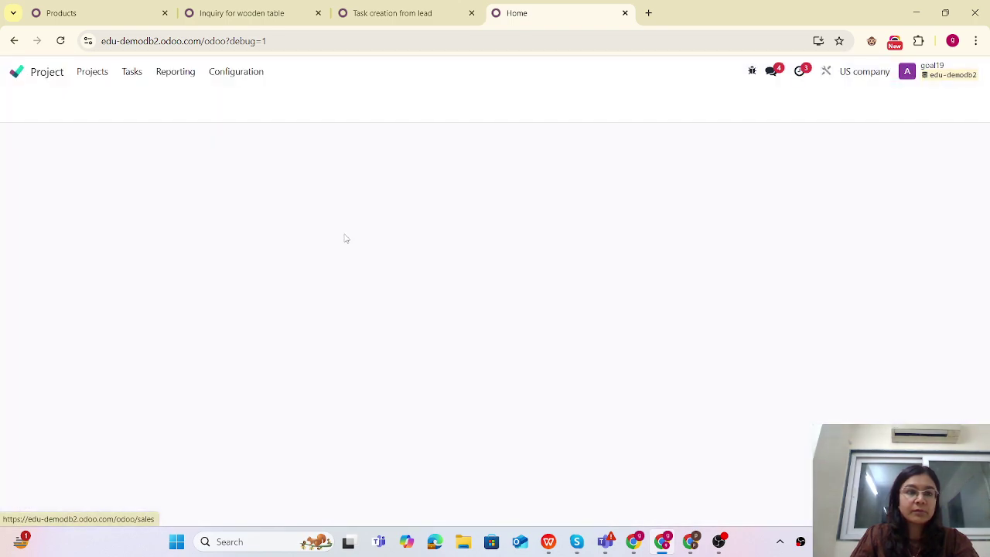
Step: Rename the Proposal preparation task to 'Proposal preparation wooden table' and save it
{"action": "left_click", "coordinate": [118, 206]}
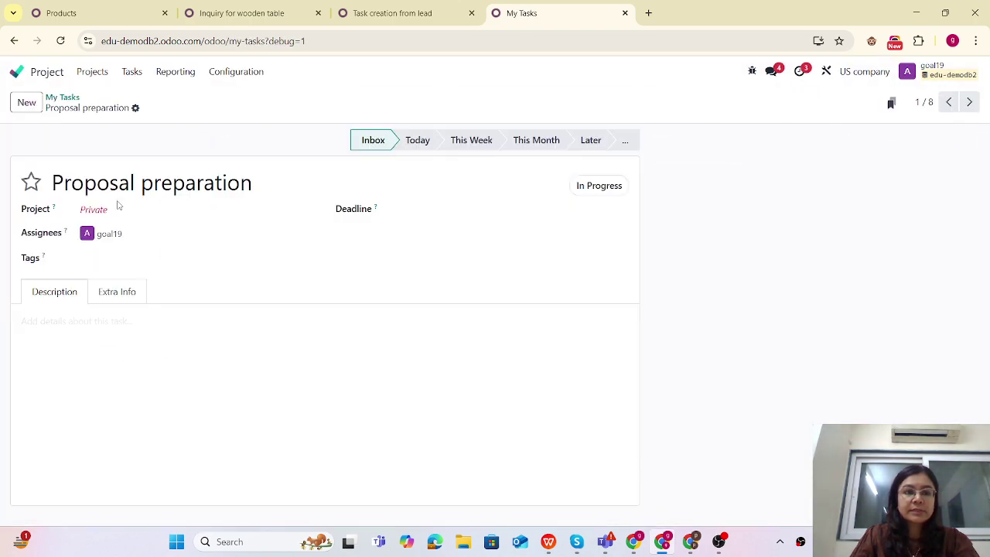
{"action": "left_click", "coordinate": [261, 184]}
{"action": "type", "text": "woo"}
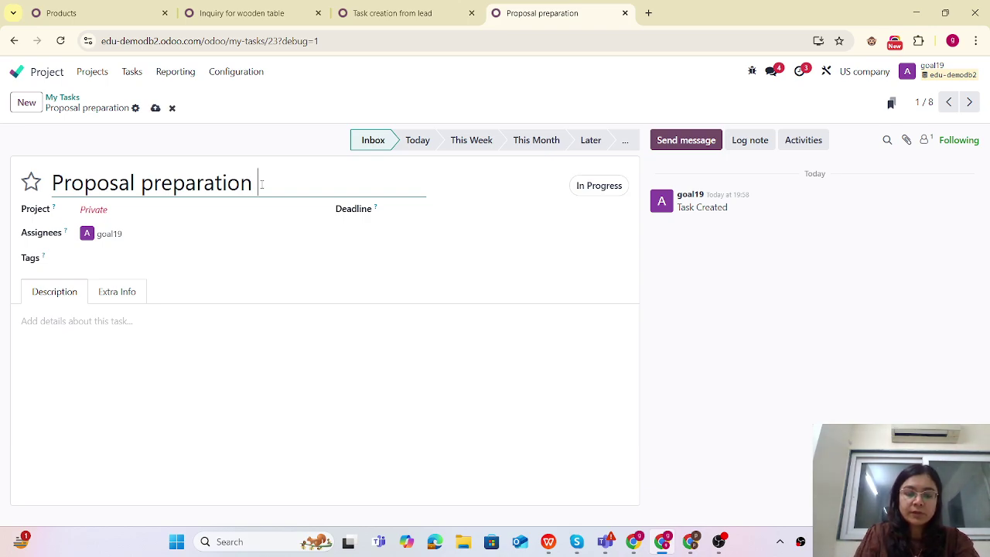
{"action": "type", "text": "den "}
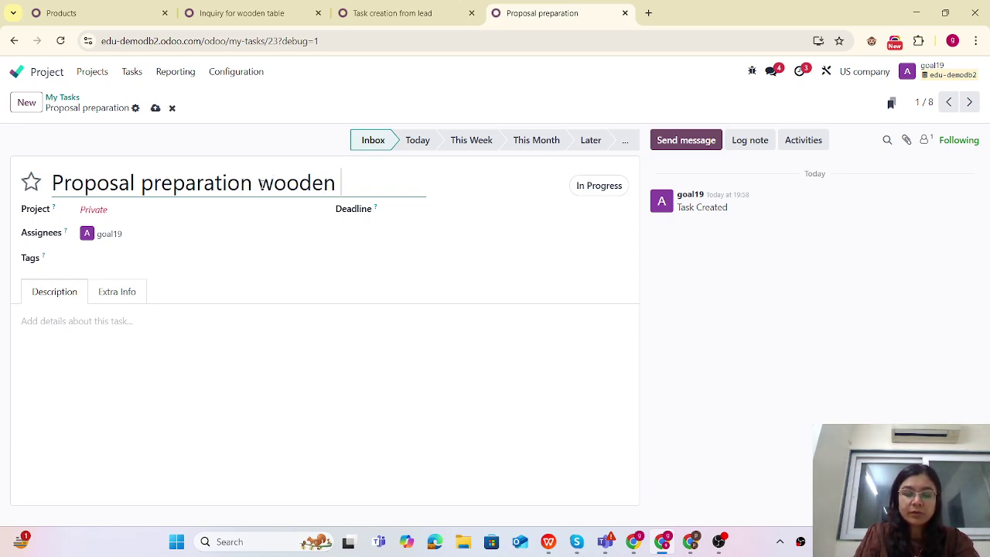
{"action": "type", "text": "table"}
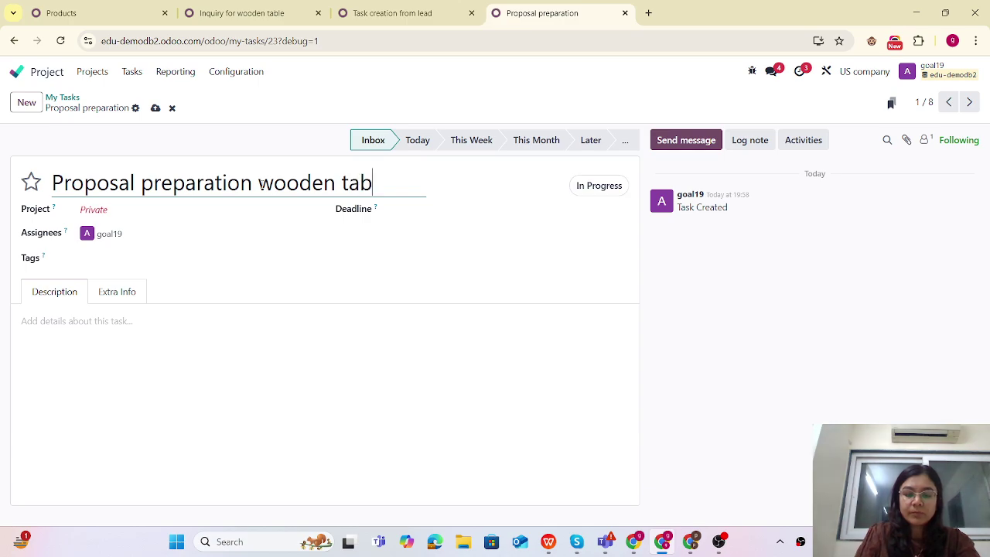
{"action": "left_click", "coordinate": [154, 107]}
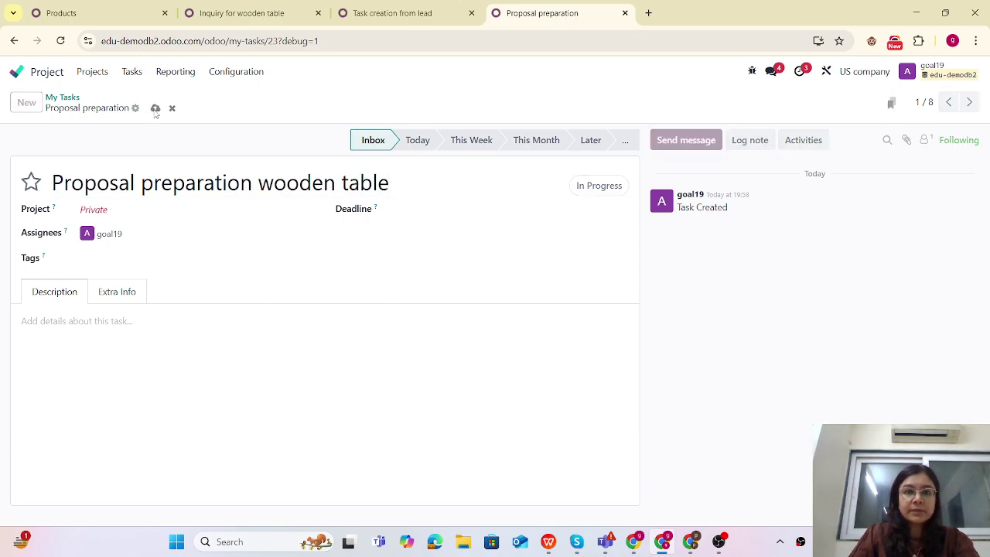
{"action": "left_click", "coordinate": [377, 13]}
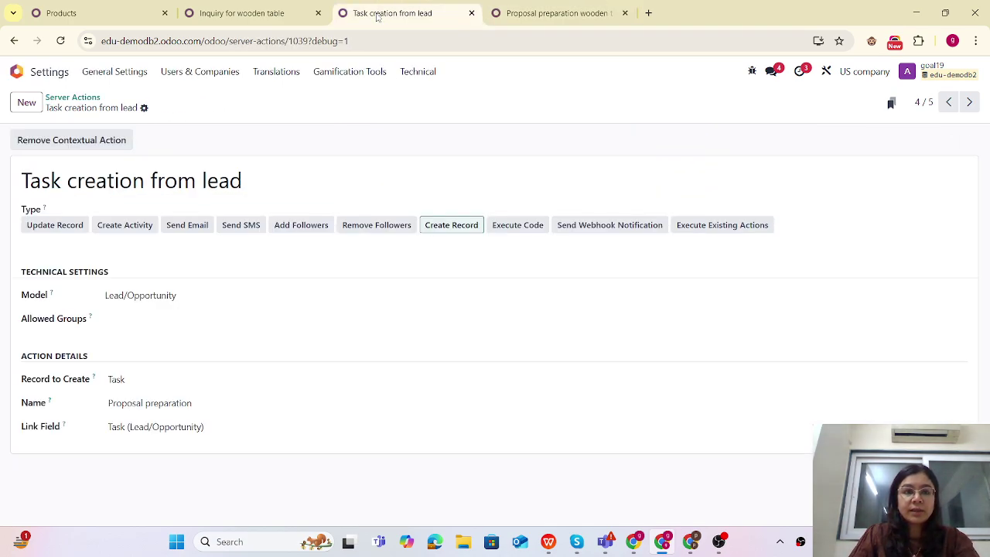
Step: Return to the 'Inquiry for wooden table' lead and reload it to refresh its Task field
{"action": "left_click", "coordinate": [246, 19]}
{"action": "left_click", "coordinate": [62, 41]}
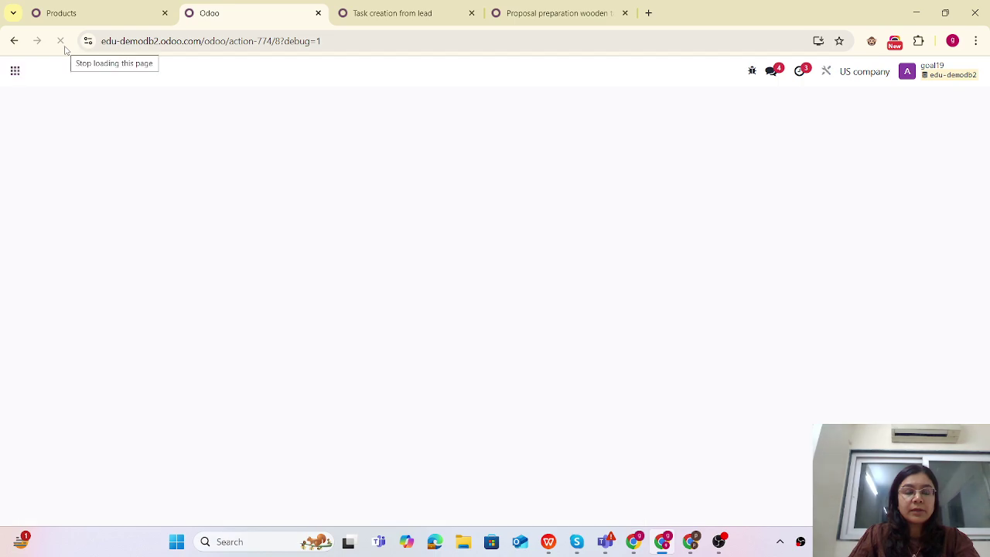